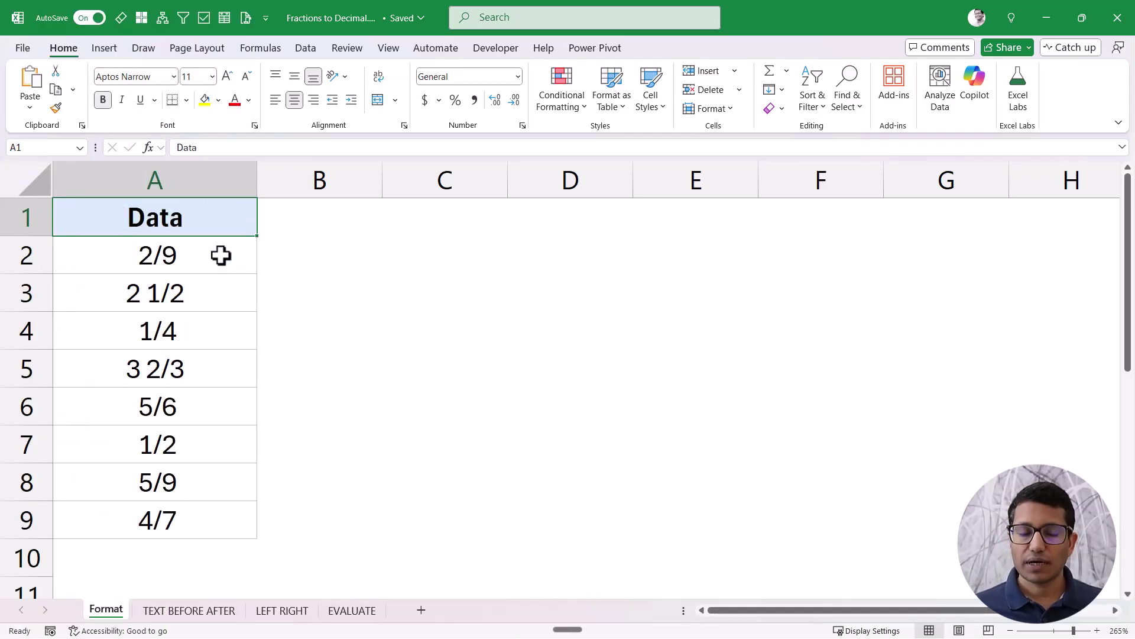
Change the fractions in A2:A9 on the Format sheet to General number format
left_click(219, 258)
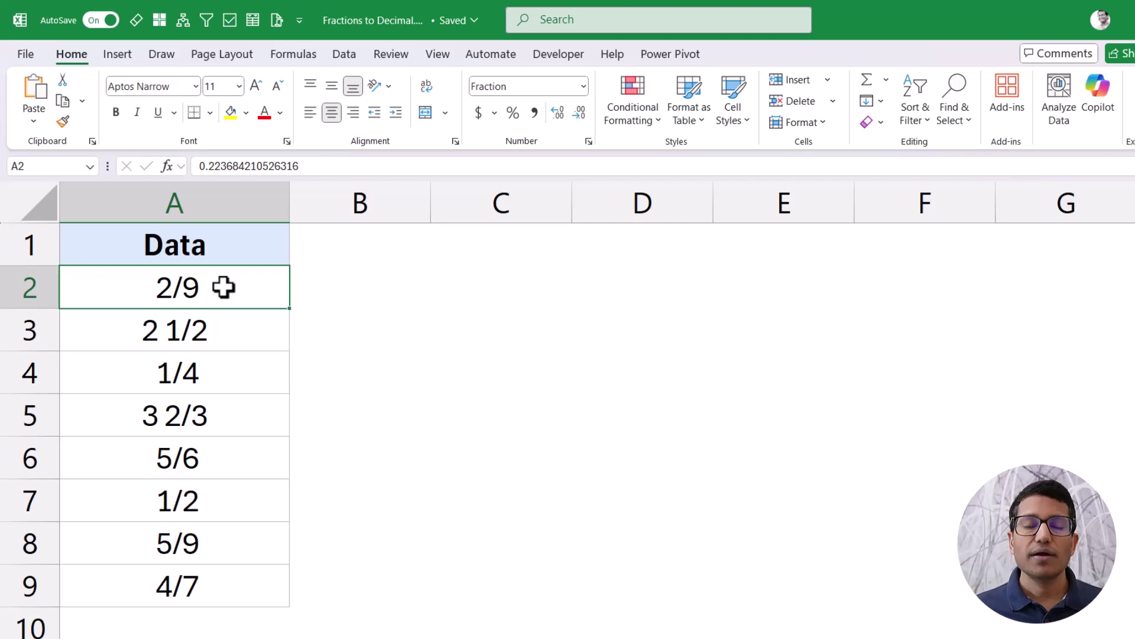
left_click_drag(223, 287, 217, 582)
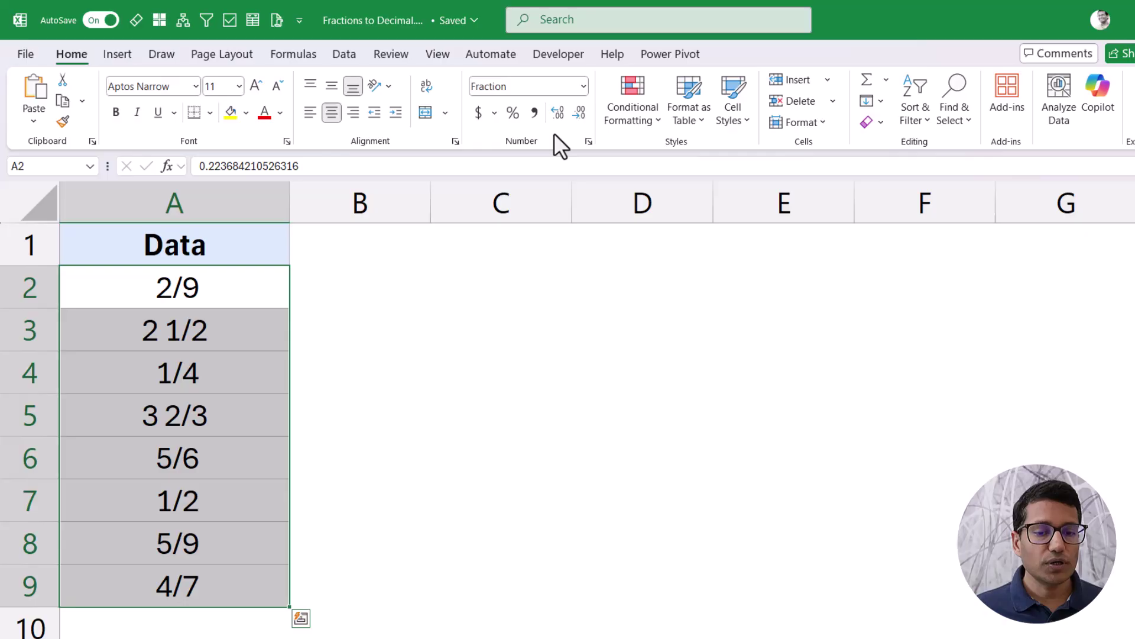
left_click(584, 86)
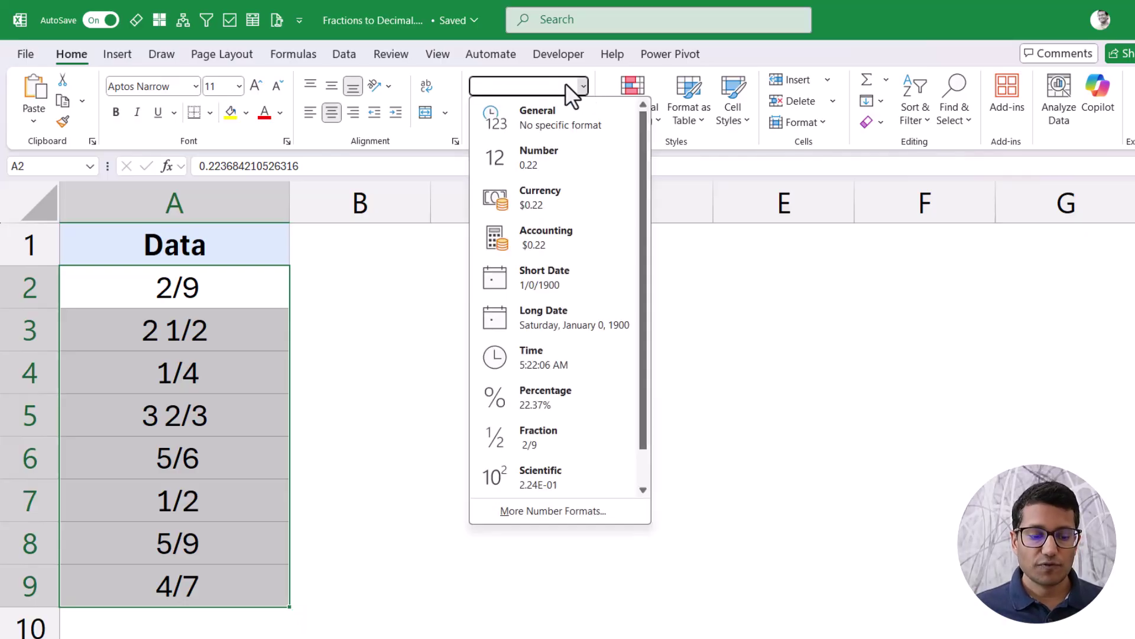
left_click(565, 83)
left_click(584, 85)
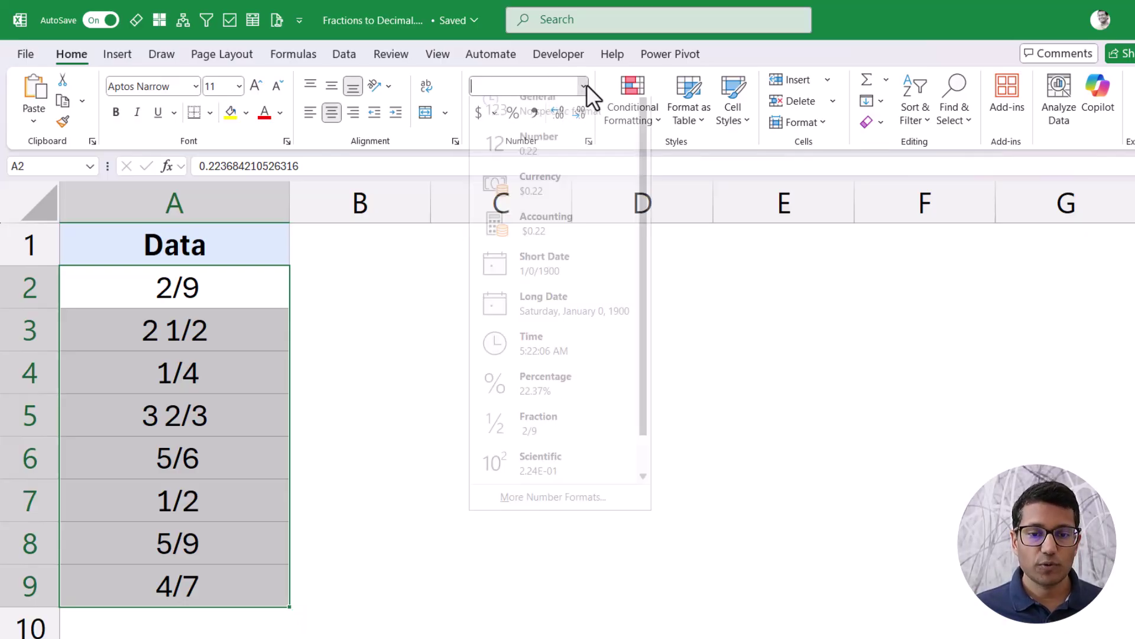
left_click(566, 114)
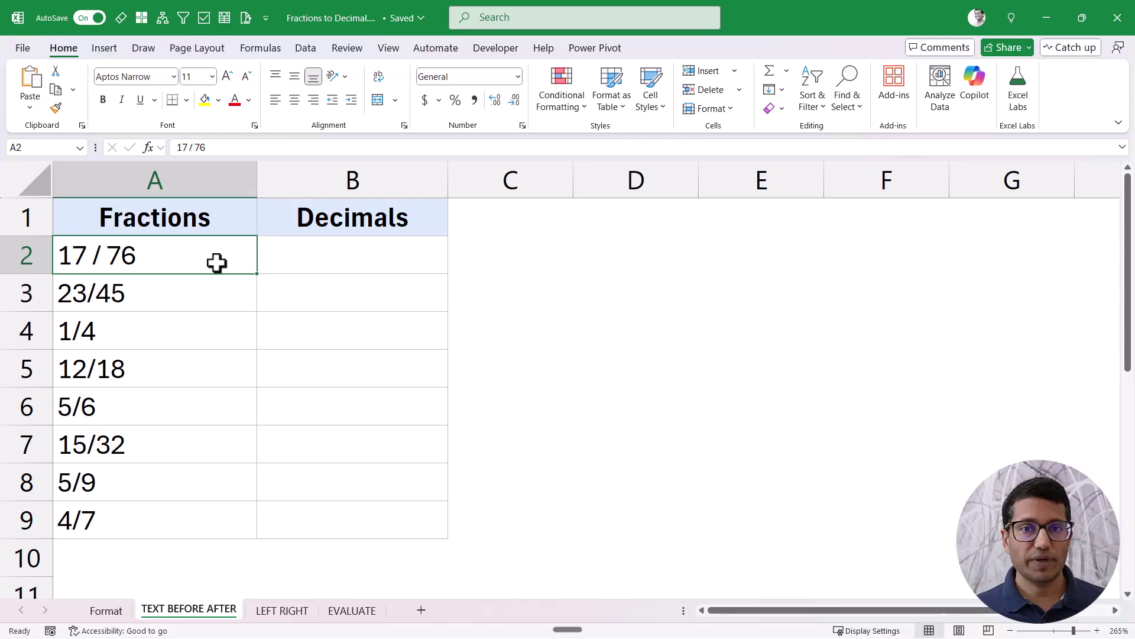
Enter =TEXTBEFORE(A2,"/") in B2 to get the numerator
left_click(303, 257)
type("=textb")
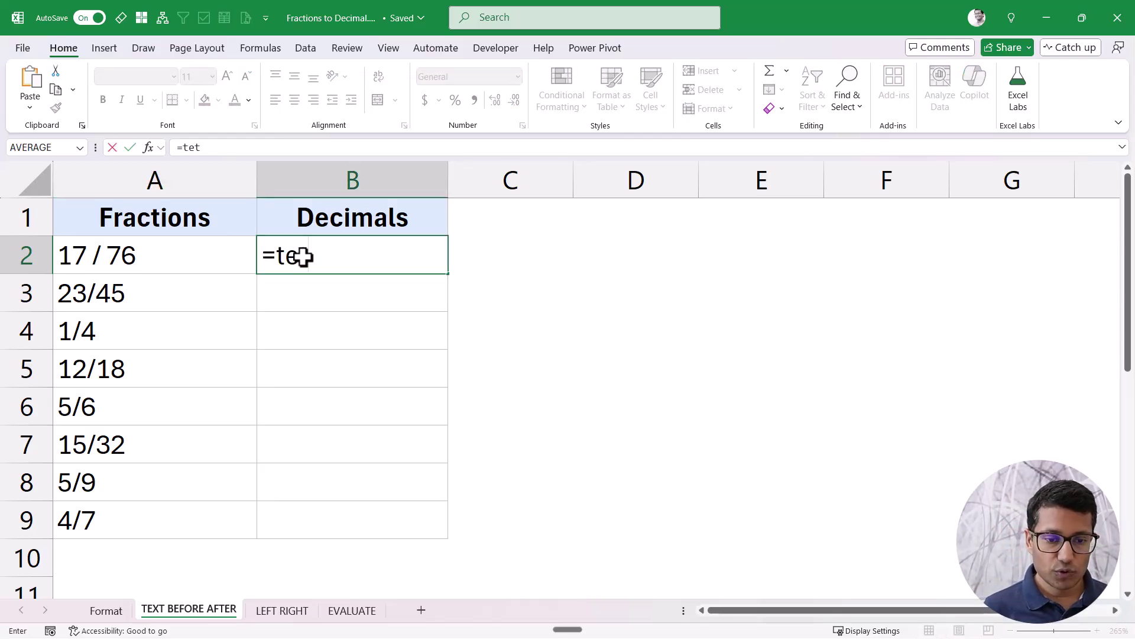
type("e")
key("Tab")
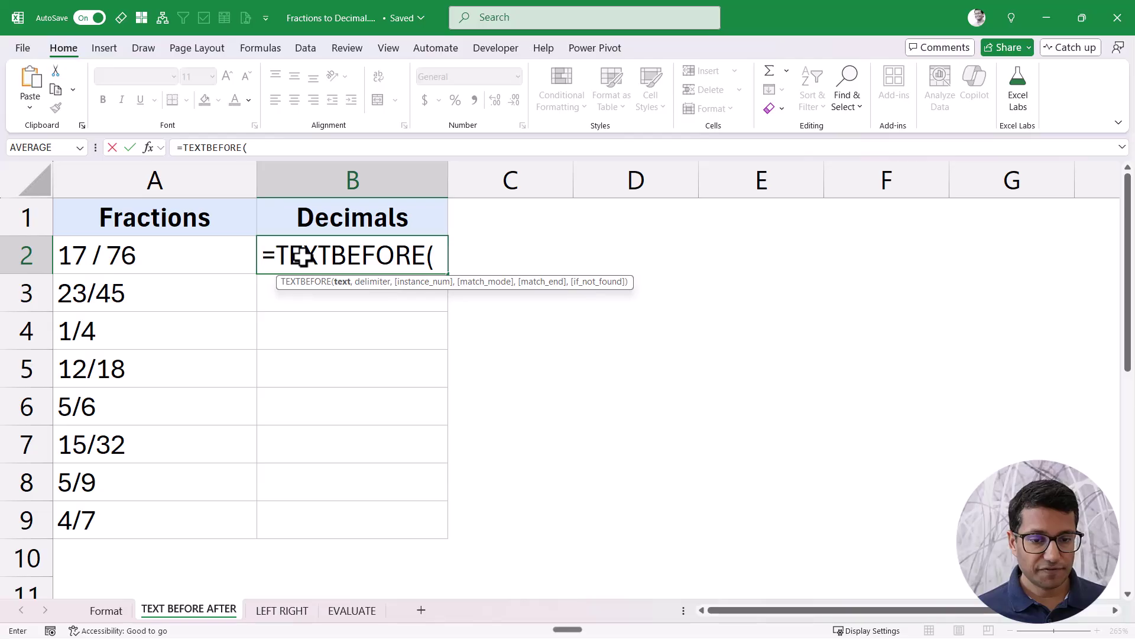
left_click(210, 255)
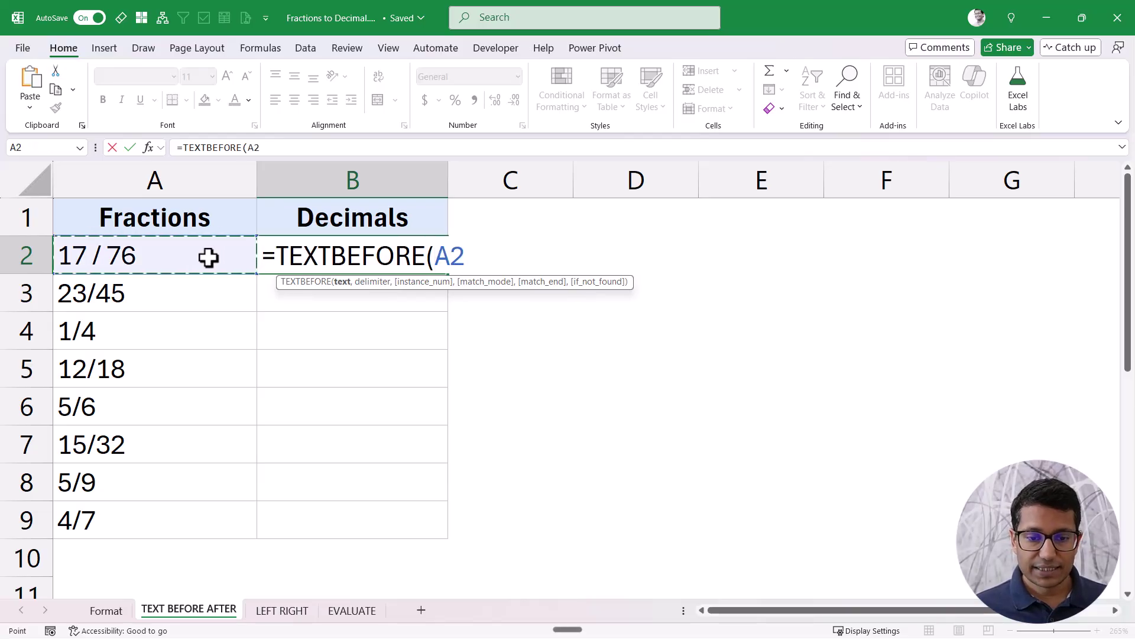
type(",")
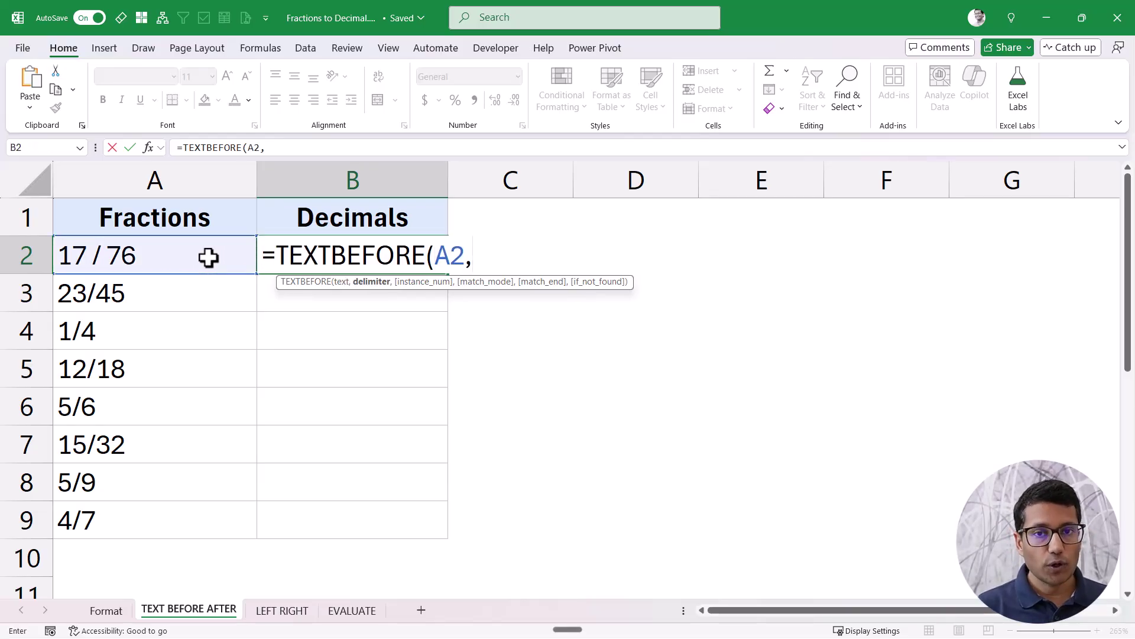
type("\"/\"")
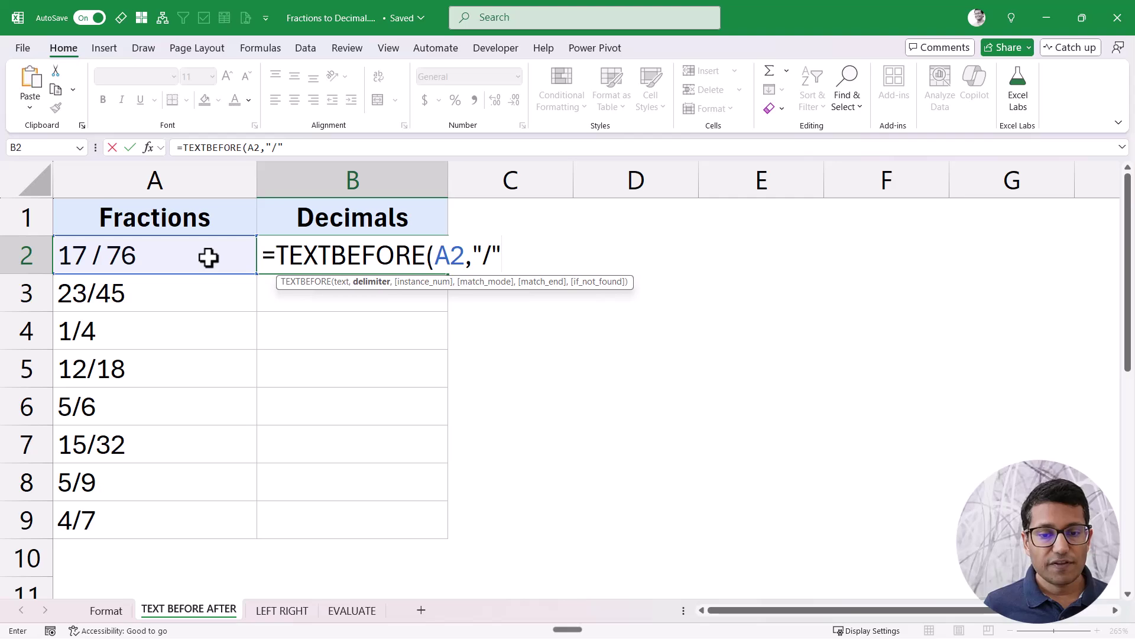
type(")")
key("Return")
key("Up")
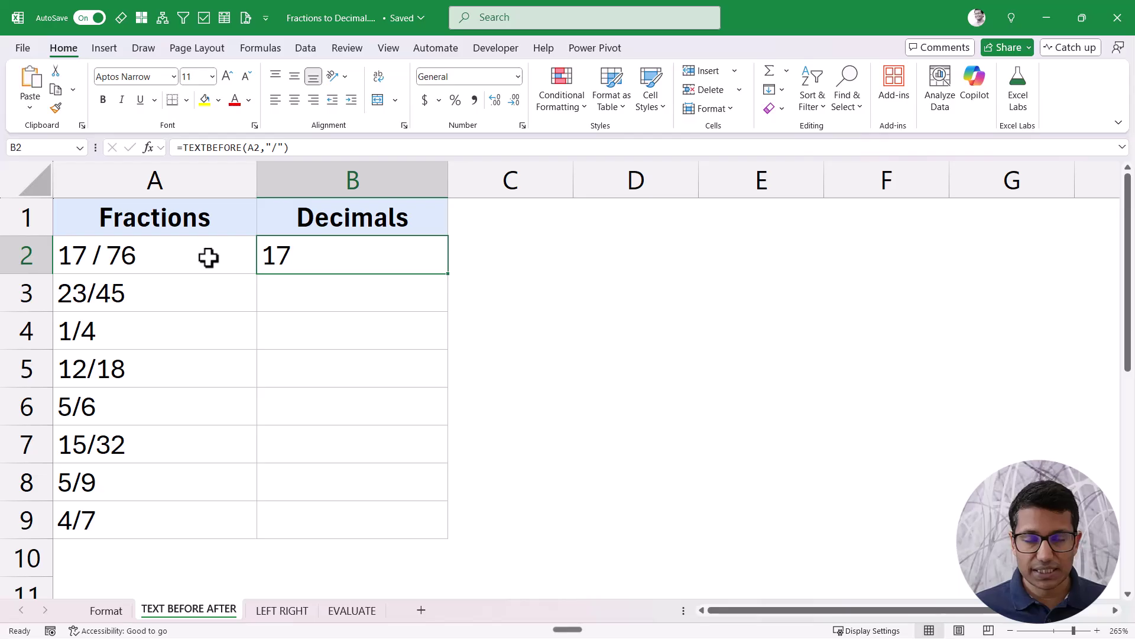
Append /TEXTAFTER(A2,"/") to B2's formula to divide by the denominator
key("F2")
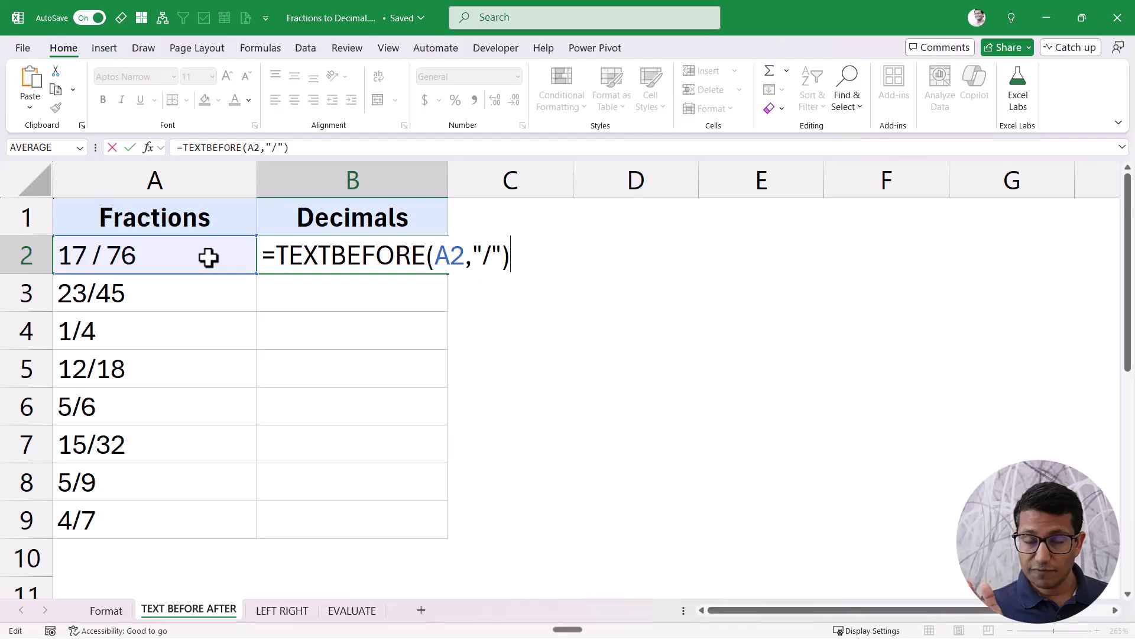
type("/Text")
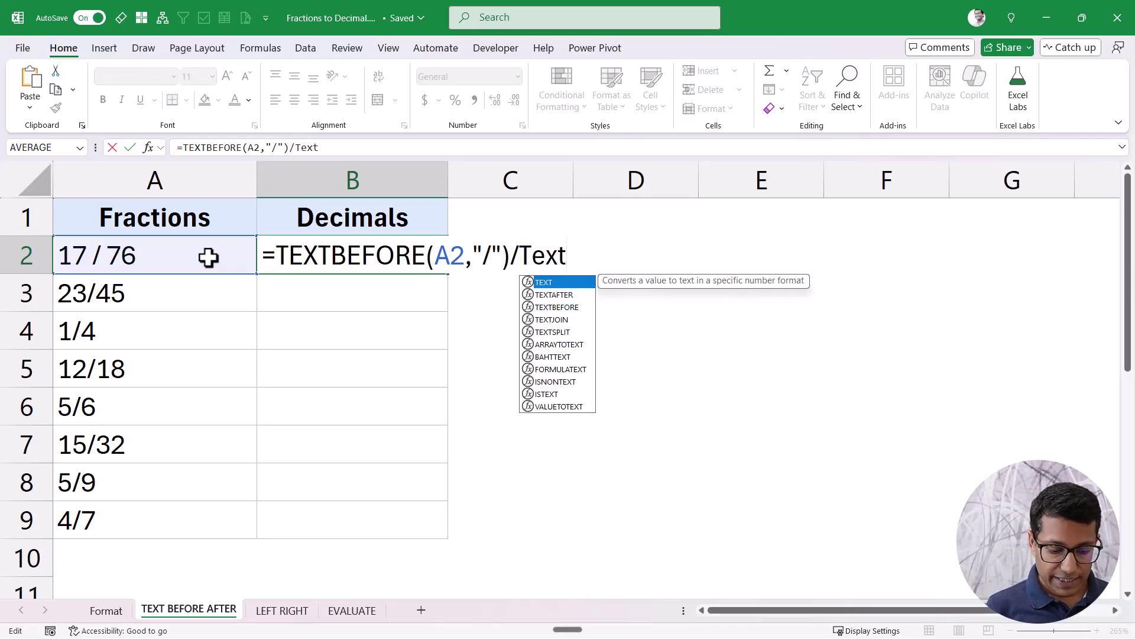
type("af")
key("Tab")
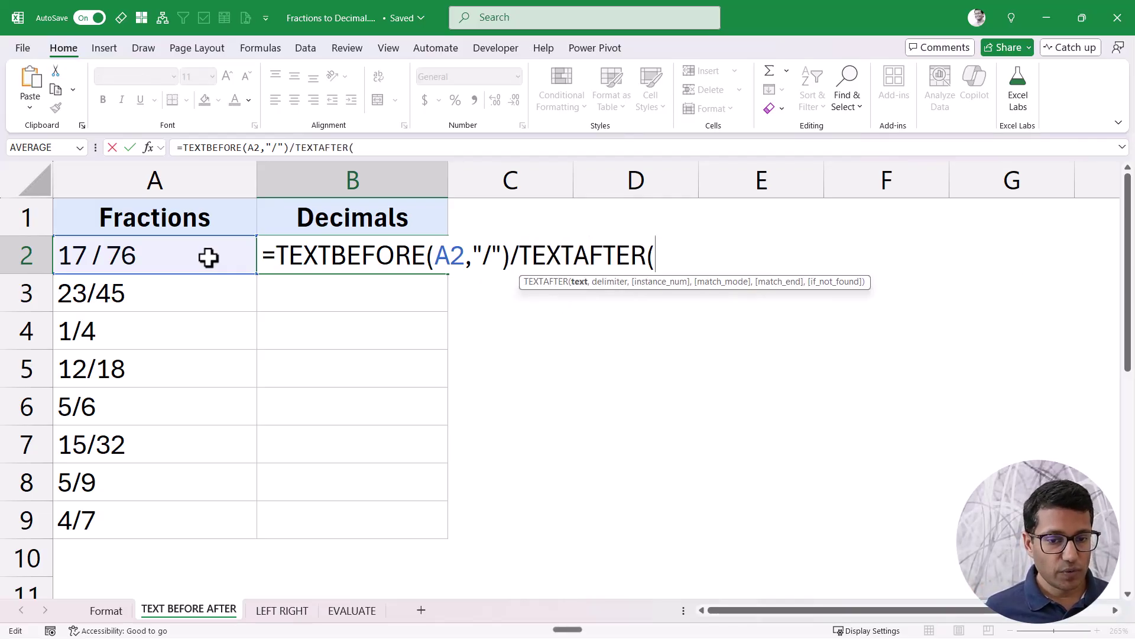
left_click(132, 258)
type(",\"/\")")
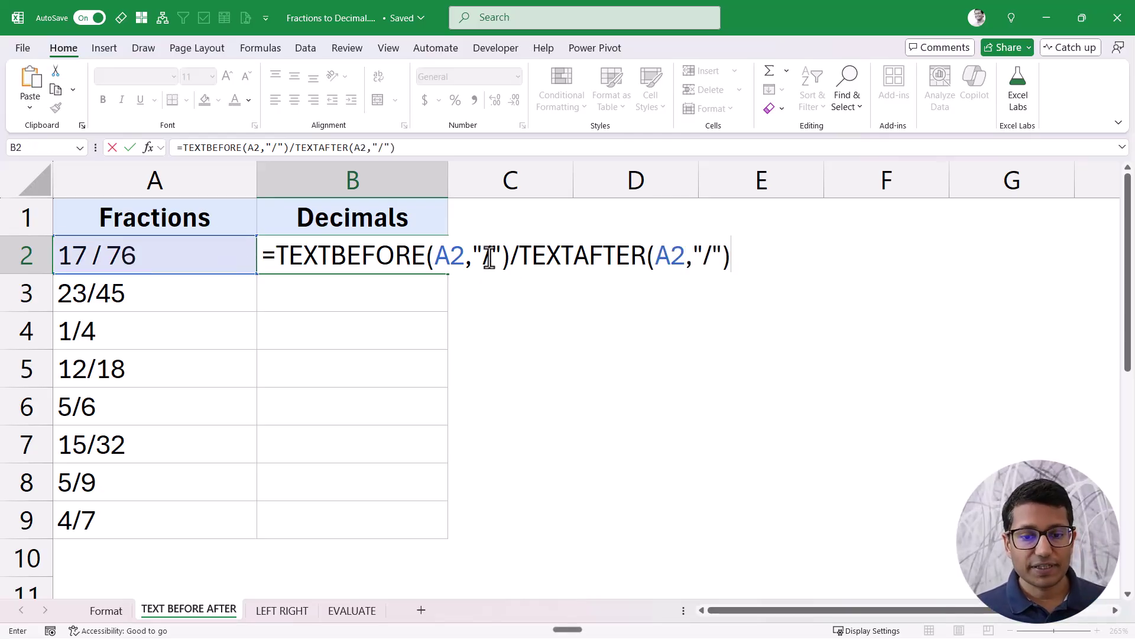
left_click(515, 260)
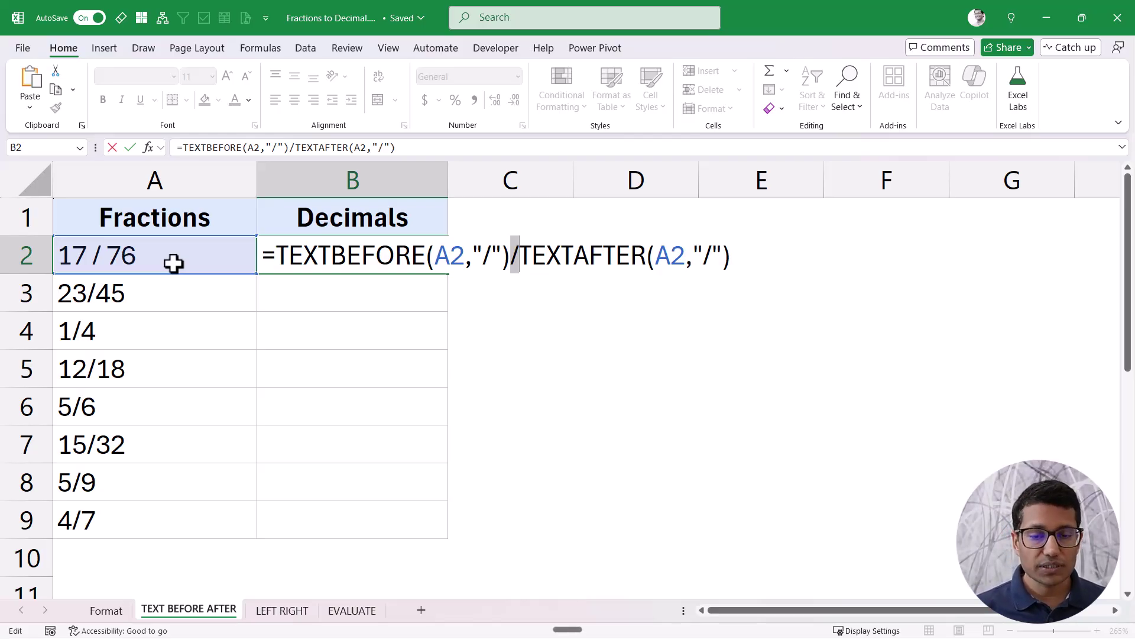
Commit B2's division formula and fill it down to B9, giving decimals like 0.25 and 0.46875
key("Return")
key("Up")
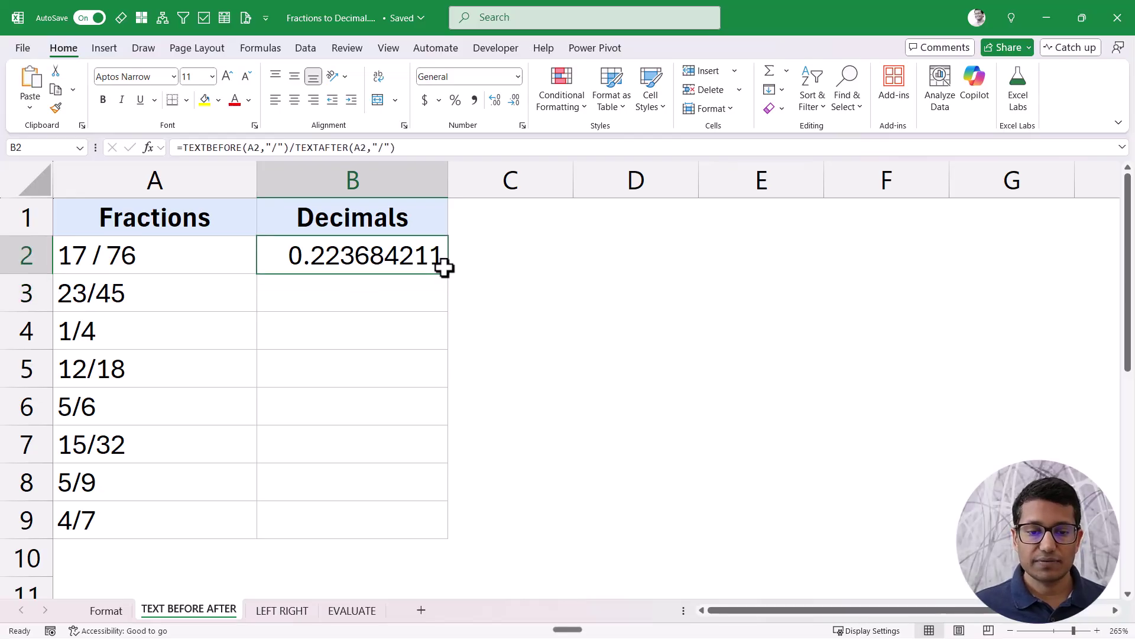
left_click_drag(448, 281, 419, 514)
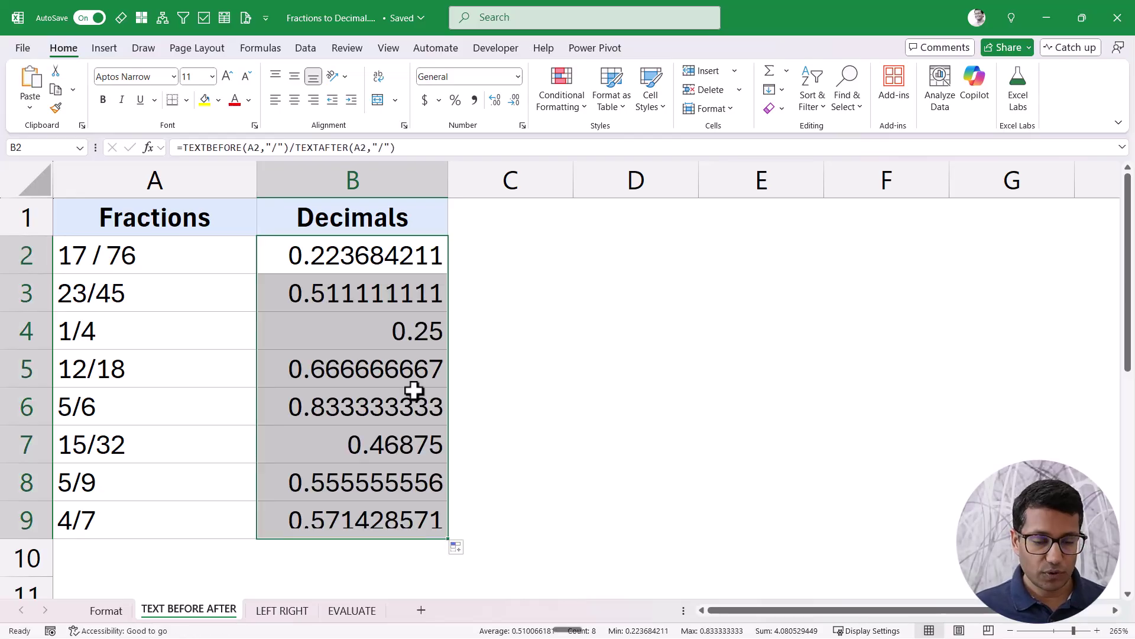
On the LEFT RIGHT sheet, enter =FIND("/",A2) in B2, returning slash position 3
left_click(298, 611)
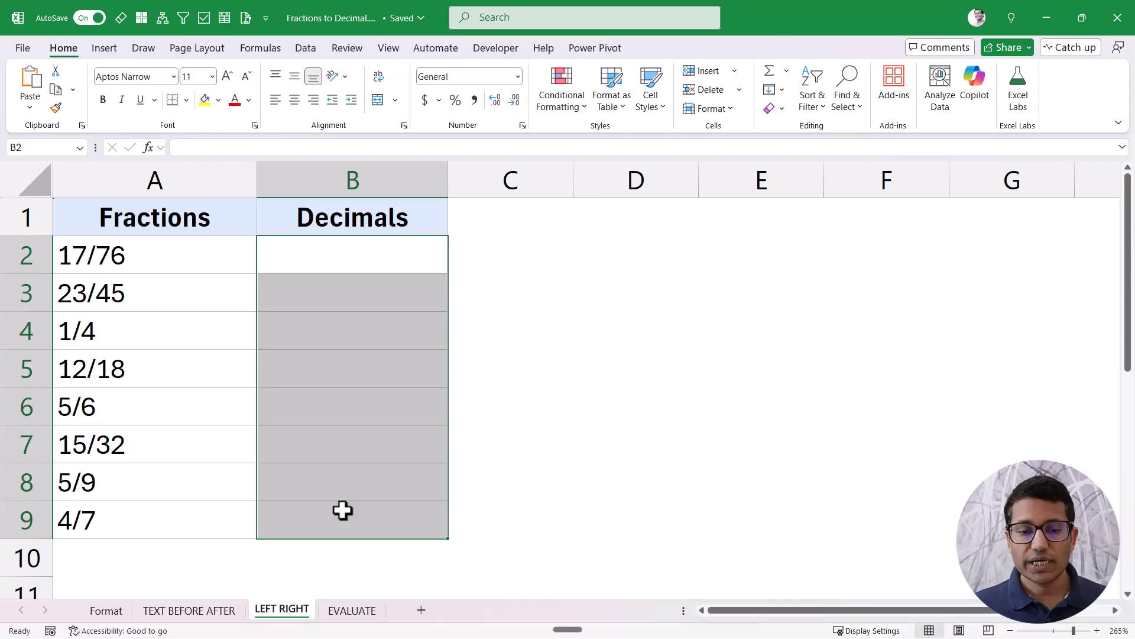
left_click(370, 251)
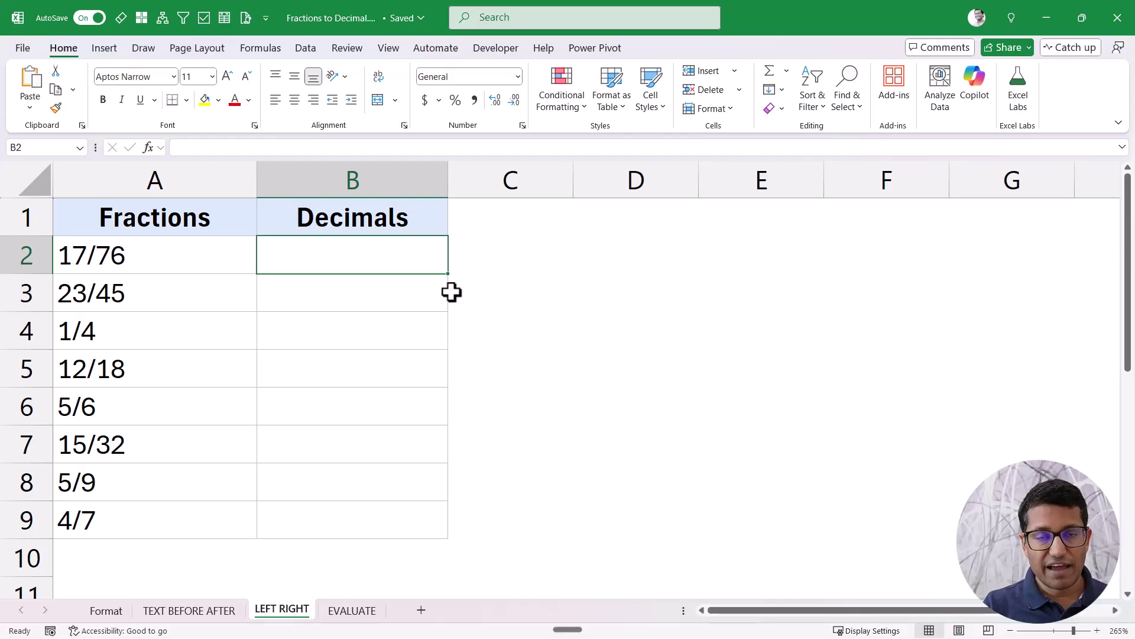
type("=find")
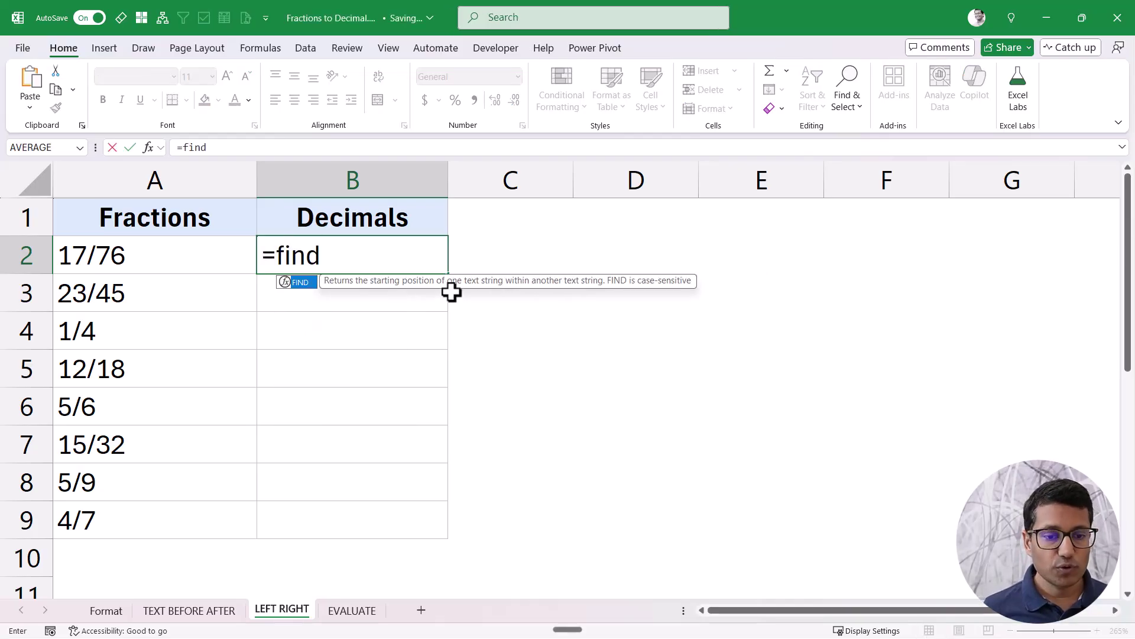
key("Tab")
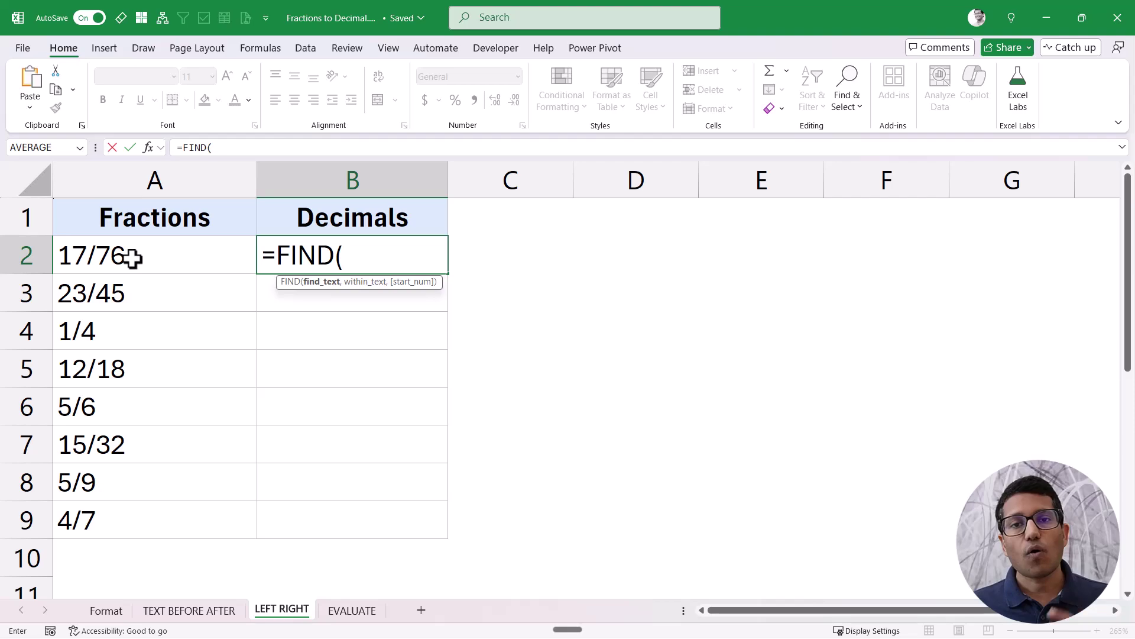
type("\"")
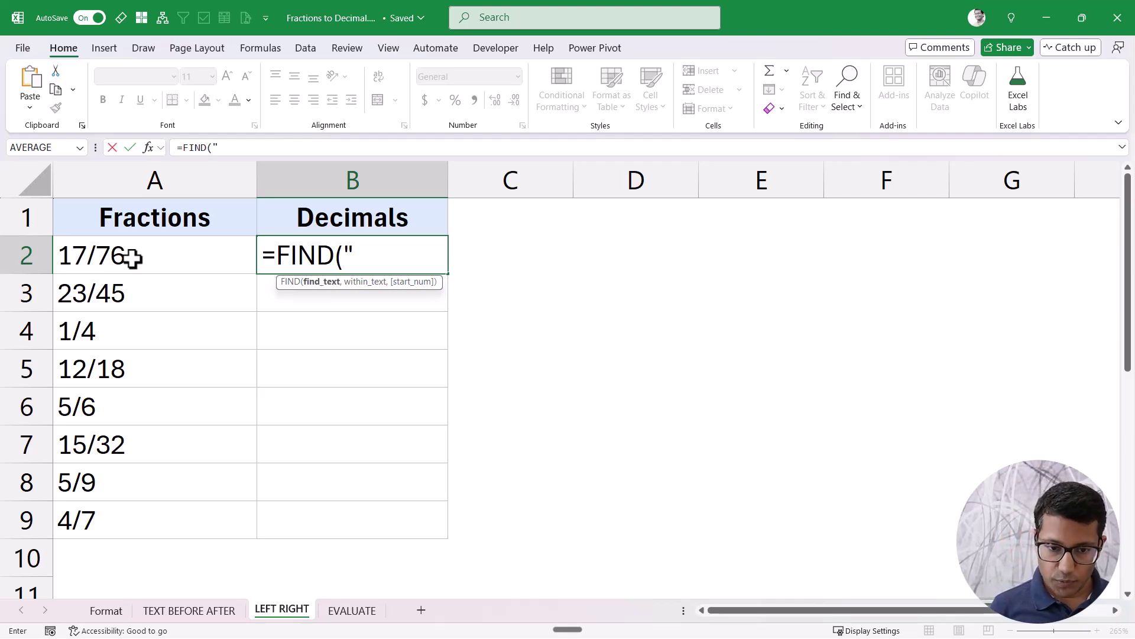
type("/\"")
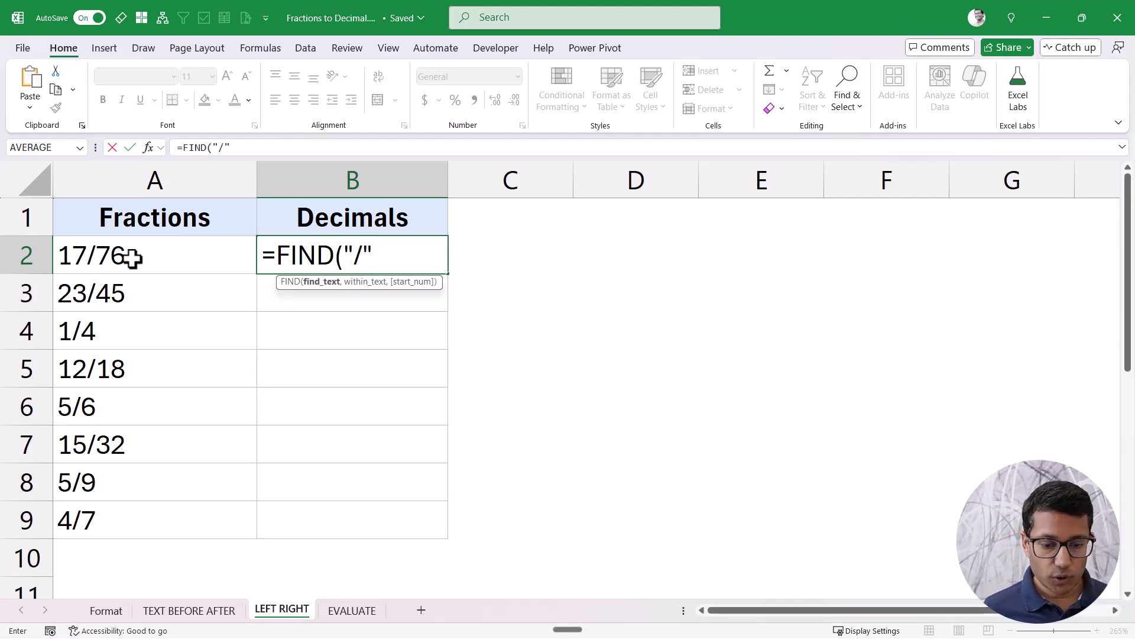
type(",")
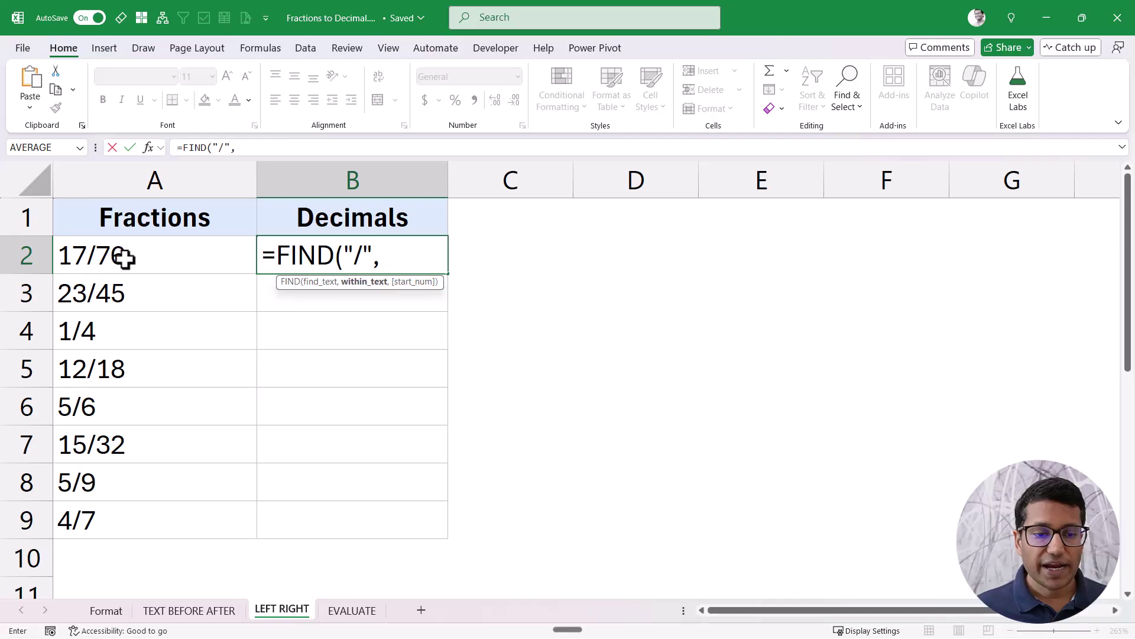
left_click(151, 258)
type(")")
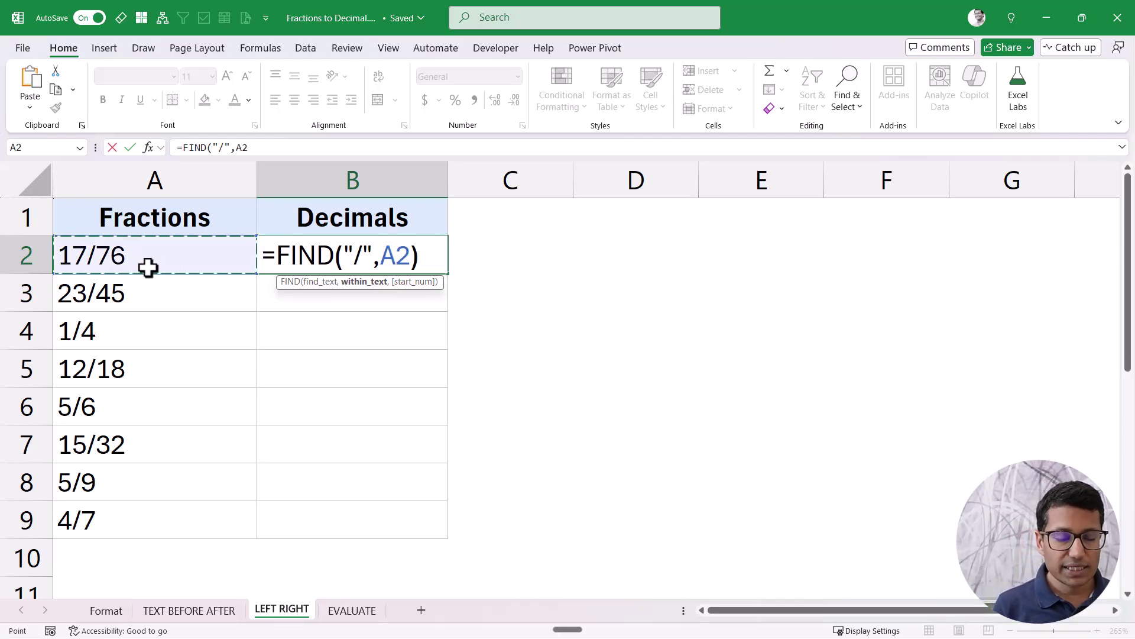
key("Return")
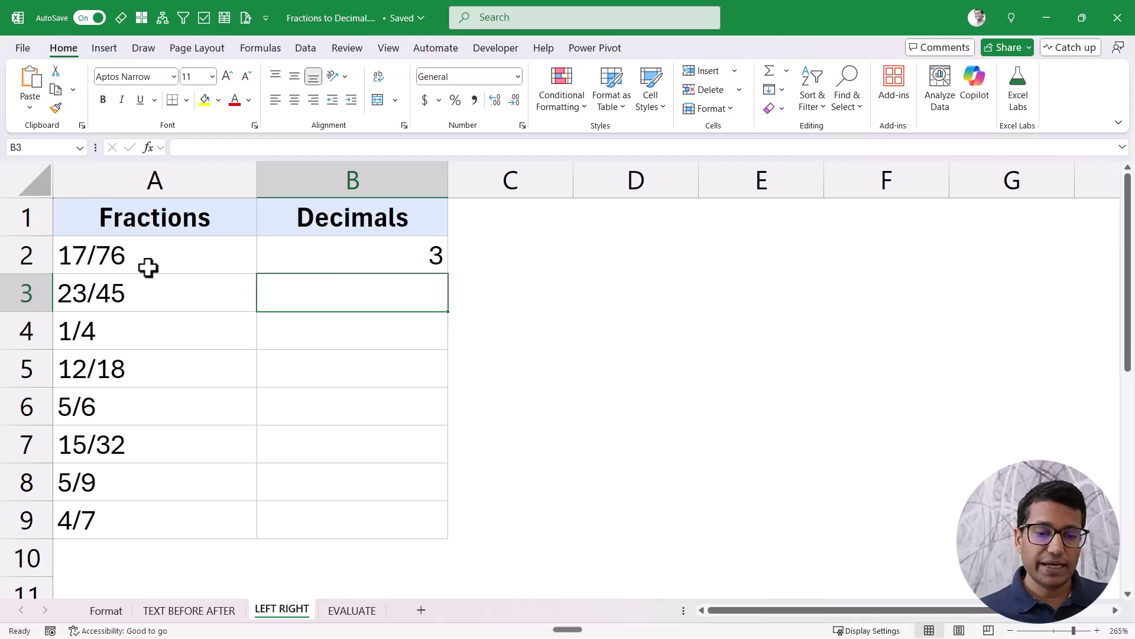
left_click(366, 264)
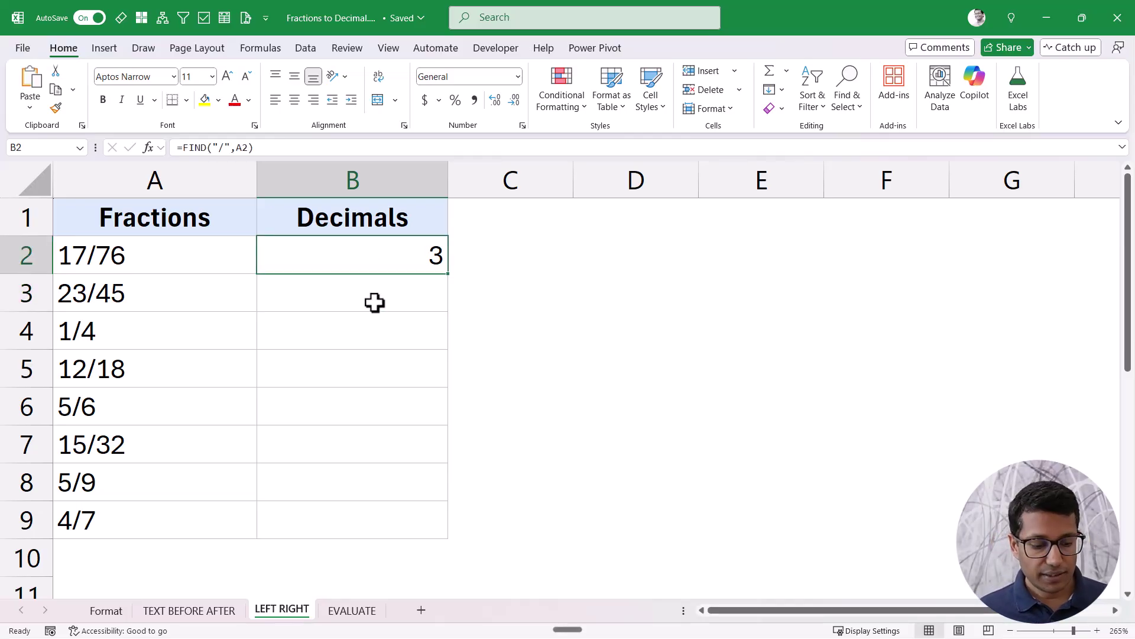
key("F2")
left_click(290, 260)
key("shift+Right")
key("shift+Right")
key("shift+Right")
key("shift+Right")
key("shift+Right")
key("shift+Right")
key("shift+Right")
key("shift+Right")
key("shift+Right")
key("shift+Right")
key("shift+Right")
key("shift+Right")
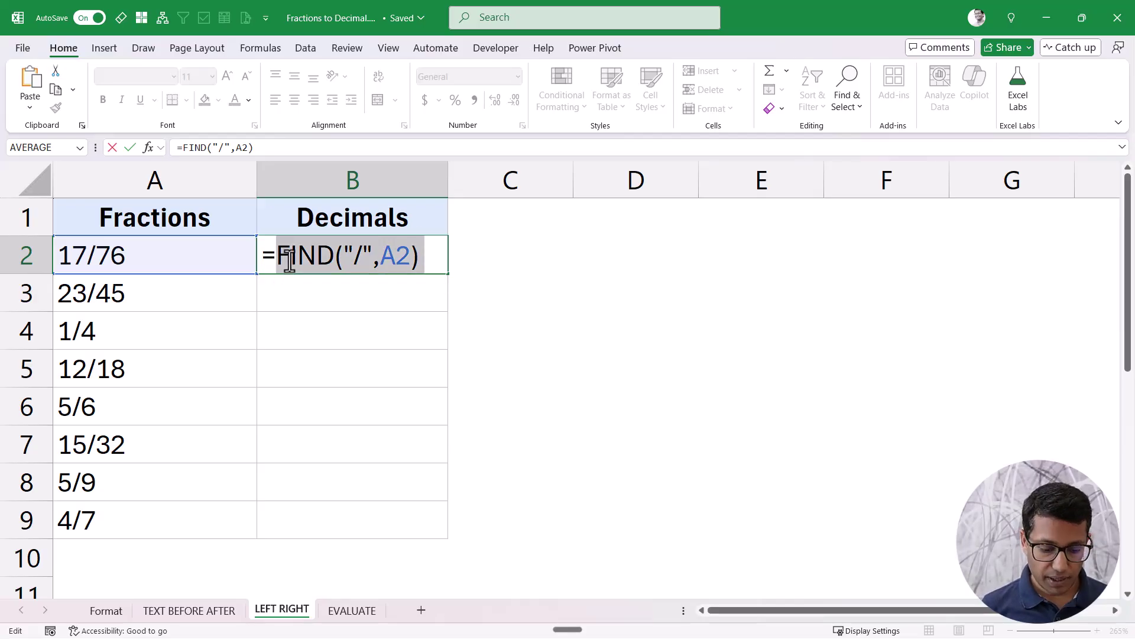
key("BackSpace")
type("LEFT(")
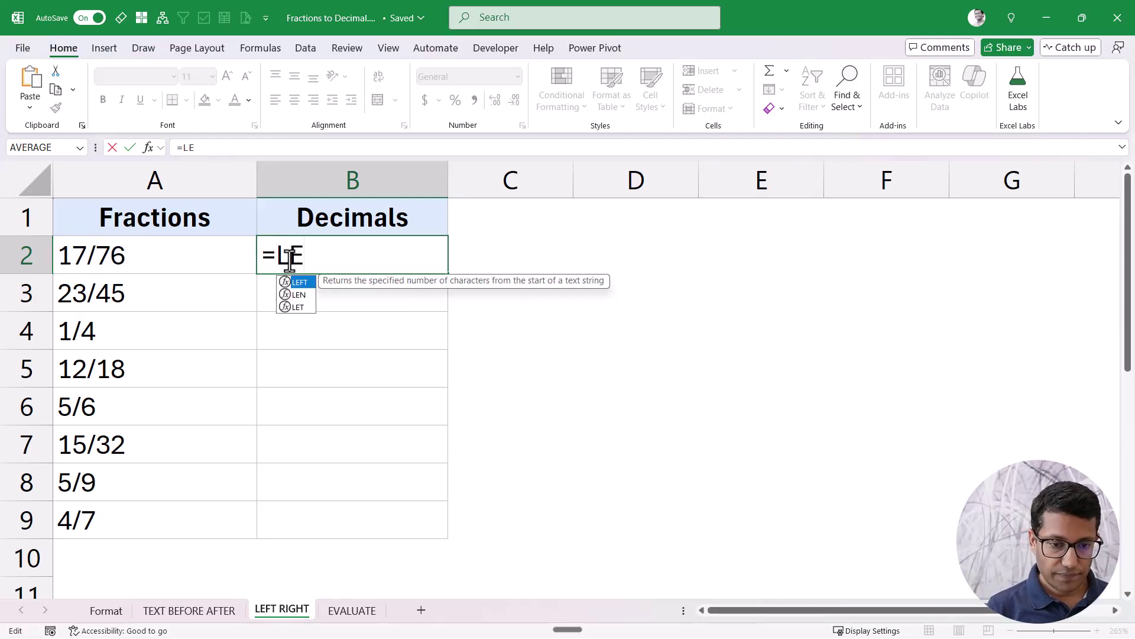
left_click(199, 258)
type(",")
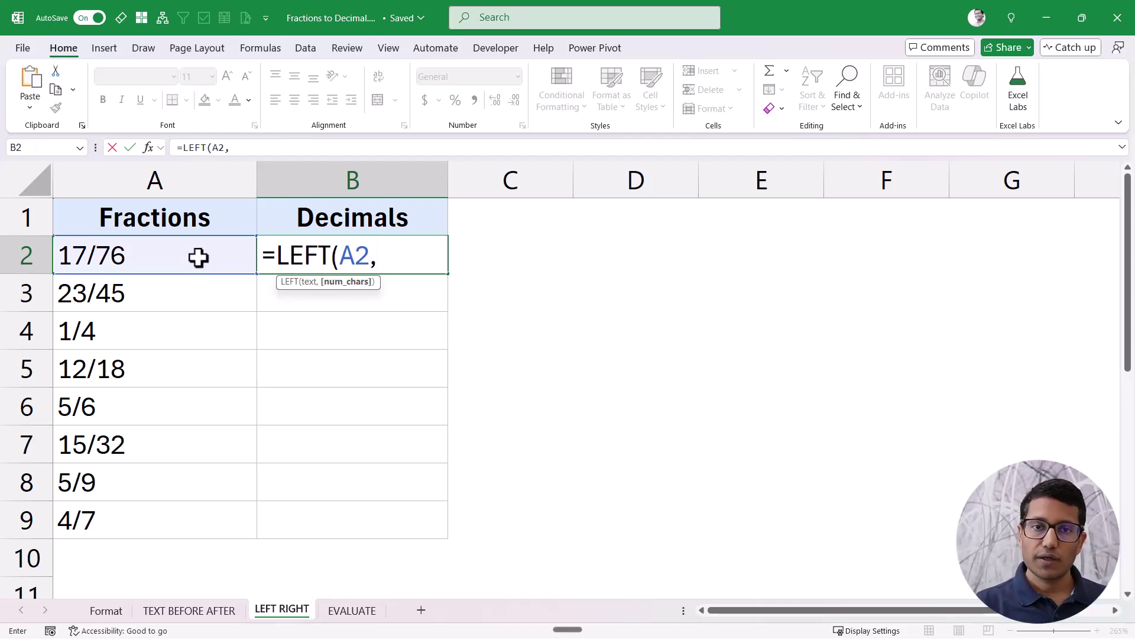
type("FIND(\"/\",A2)")
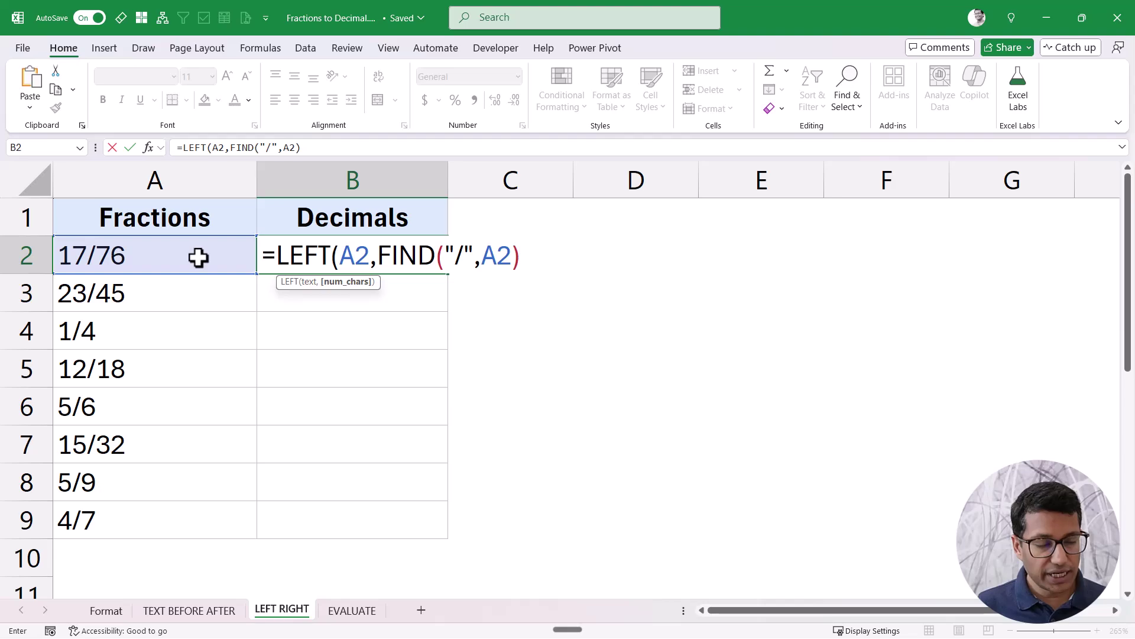
type("-1")
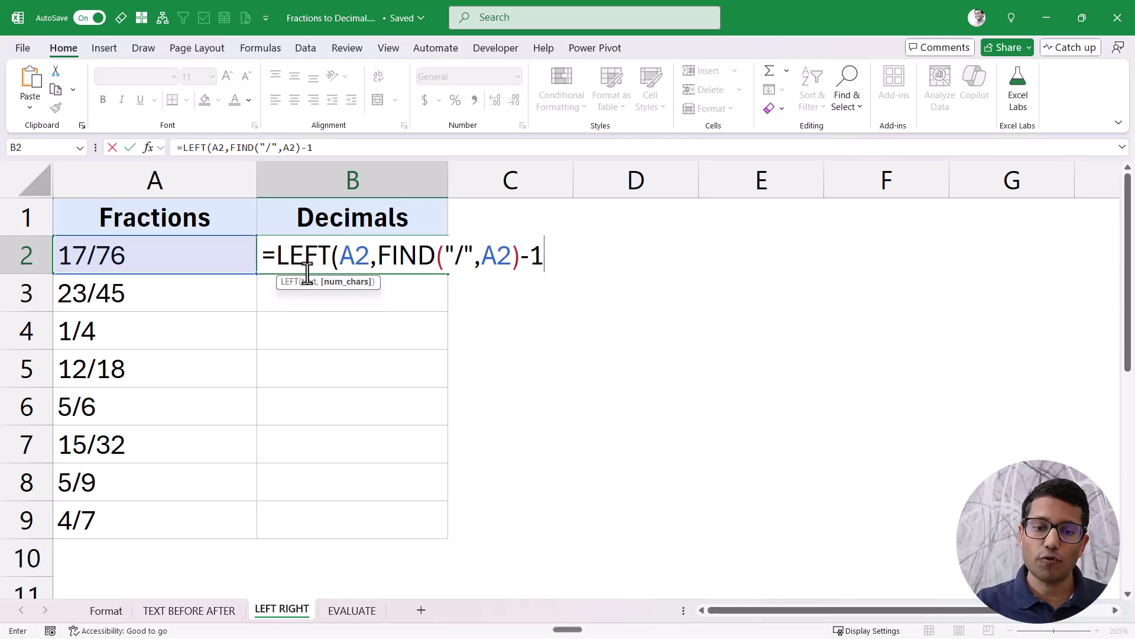
type(")")
key("Return")
key("Up")
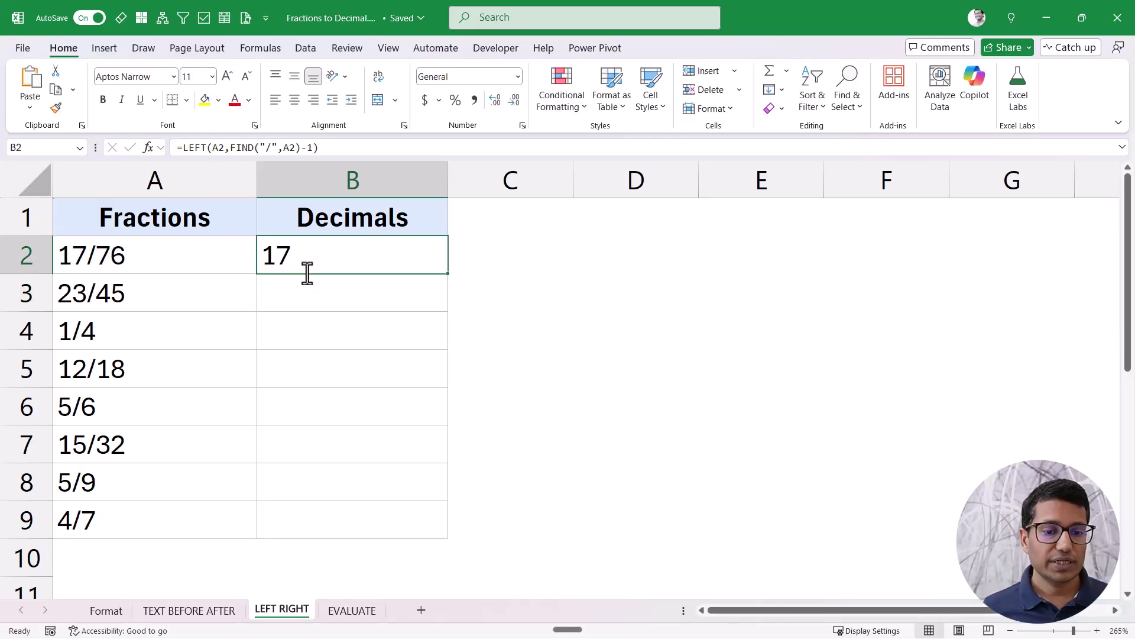
double_click(307, 272)
left_click_drag(274, 254, 641, 246)
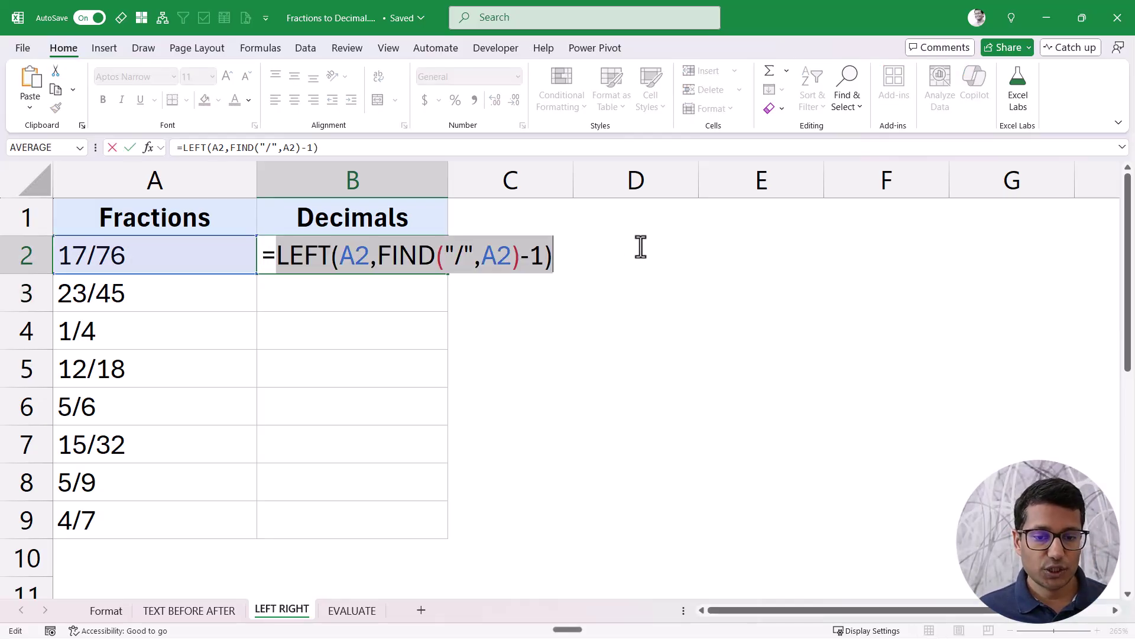
left_click(576, 261)
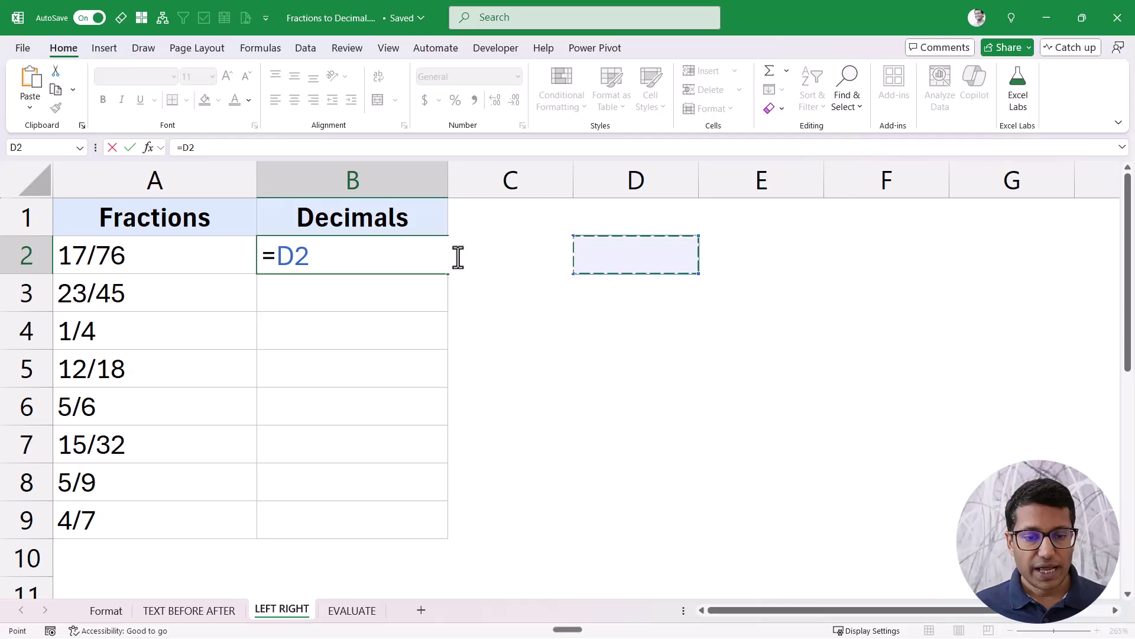
key("Escape")
double_click(373, 258)
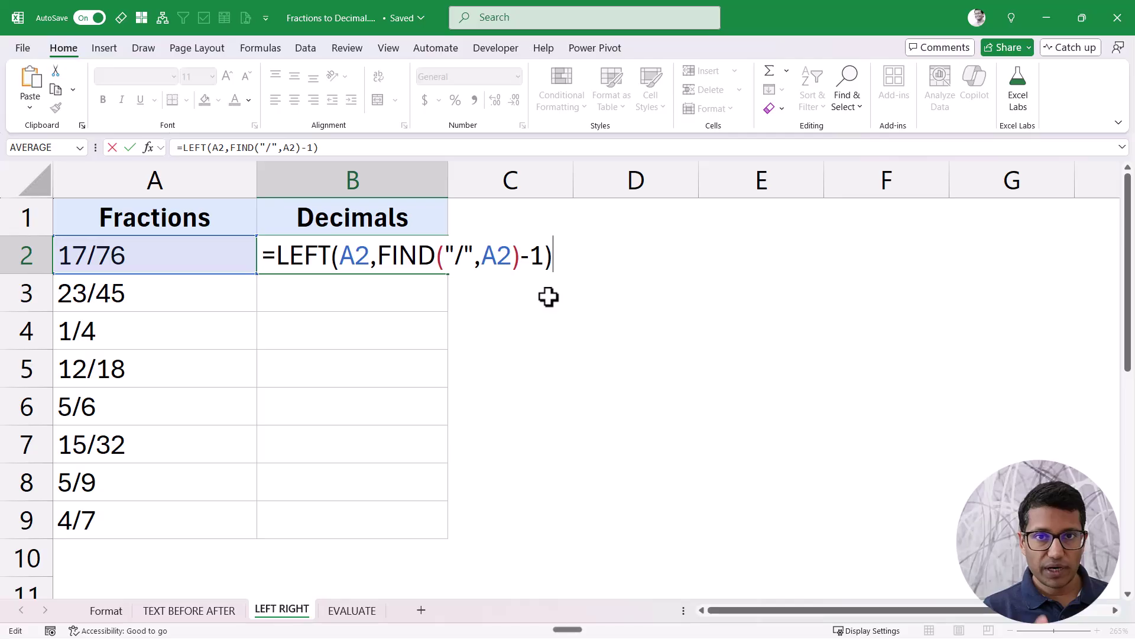
type("/")
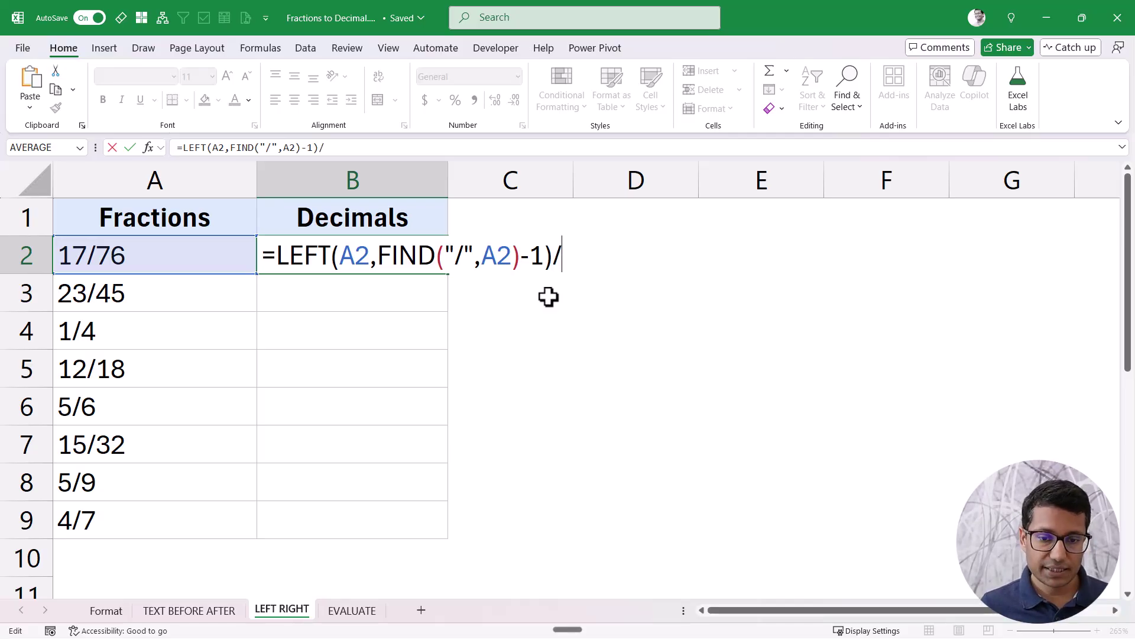
key("ctrl+v")
double_click(574, 258)
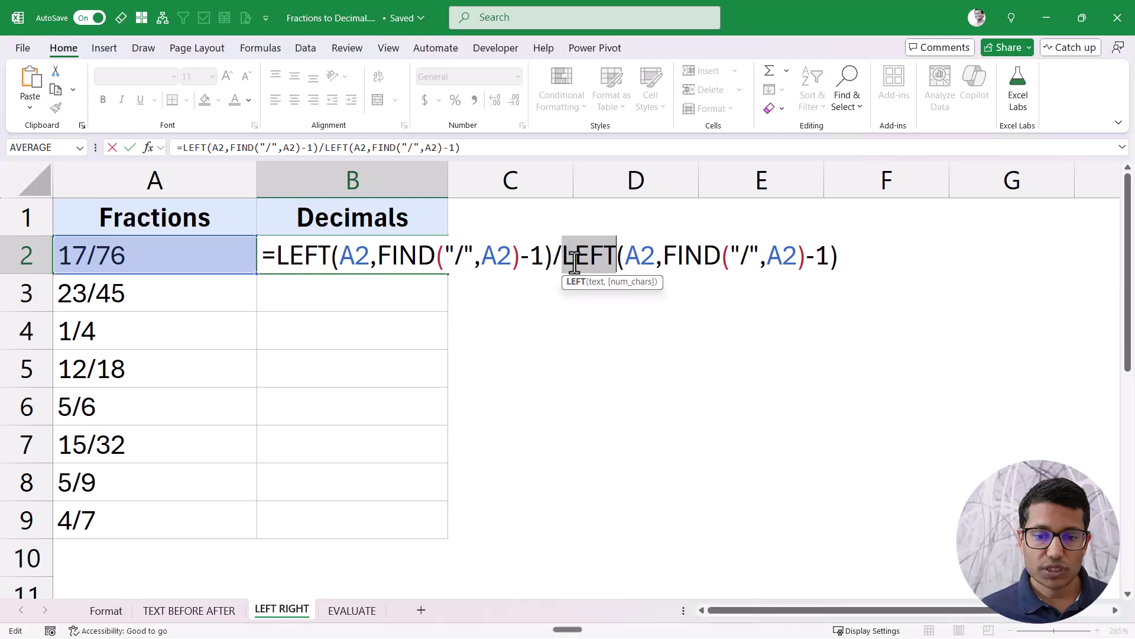
type("RIGHT")
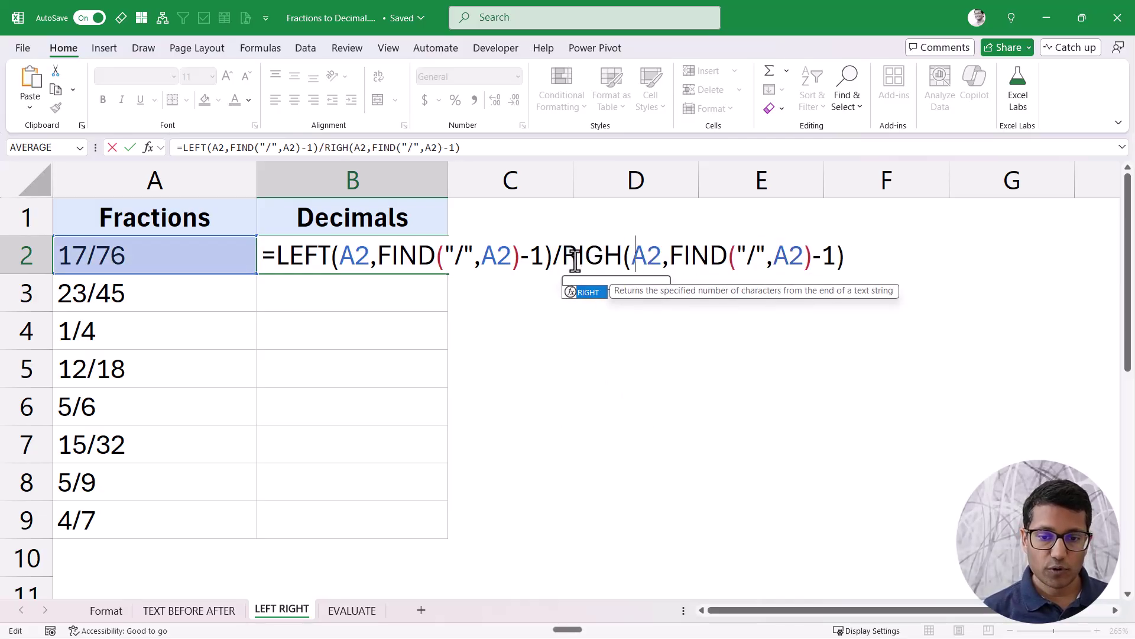
key("Return")
key("Up")
double_click(448, 273)
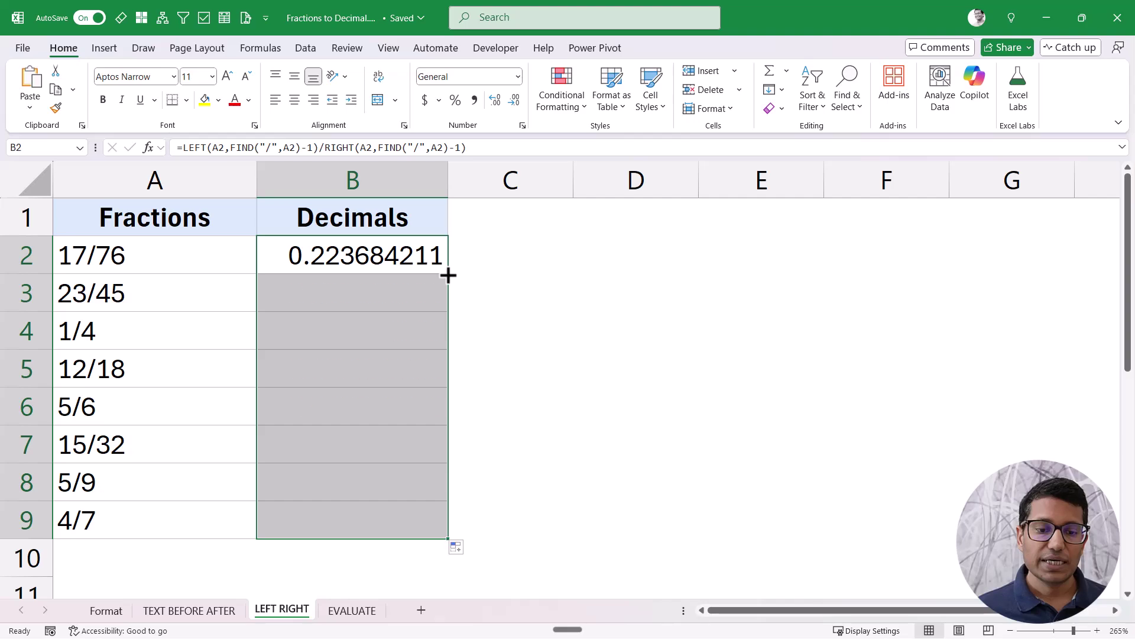
left_click(220, 612)
left_click(279, 610)
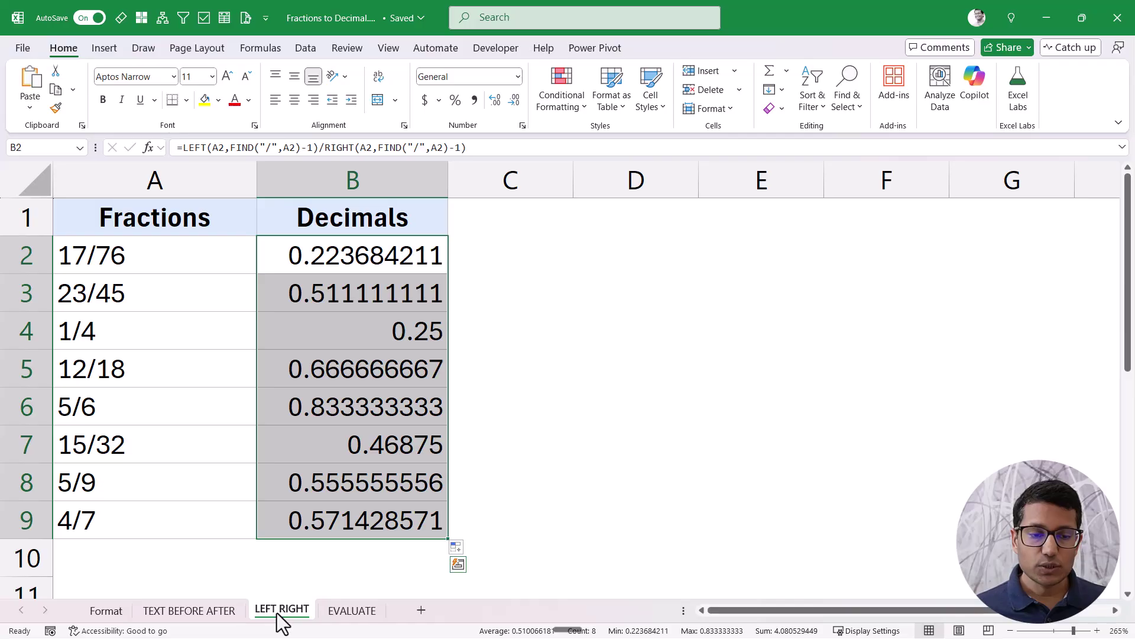
left_click(220, 612)
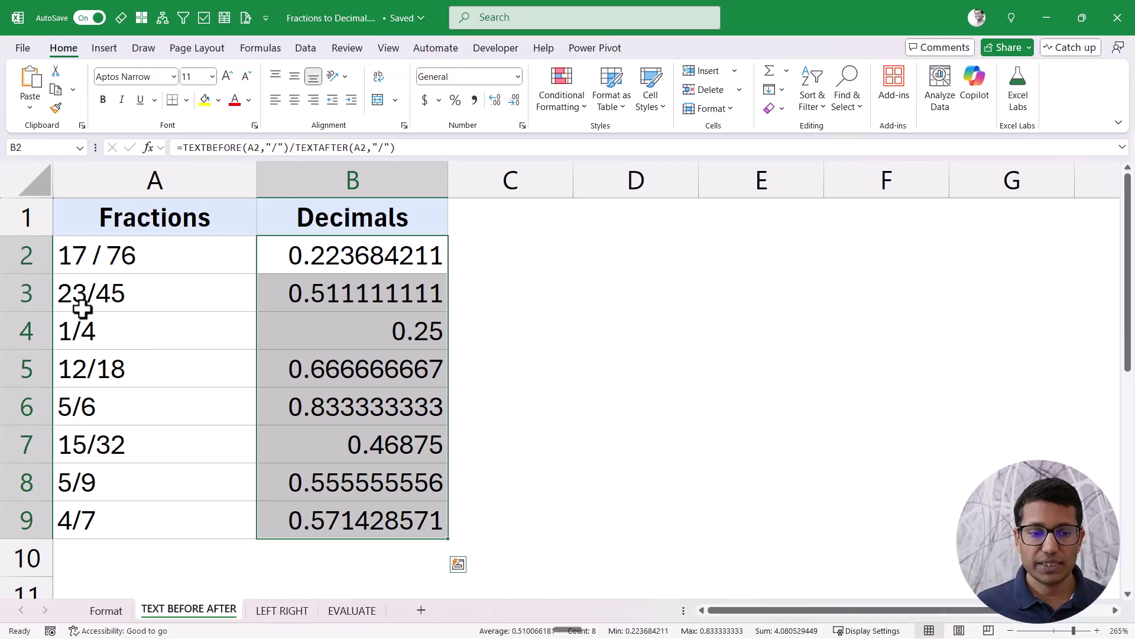
left_click(66, 330)
double_click(61, 330)
type("'")
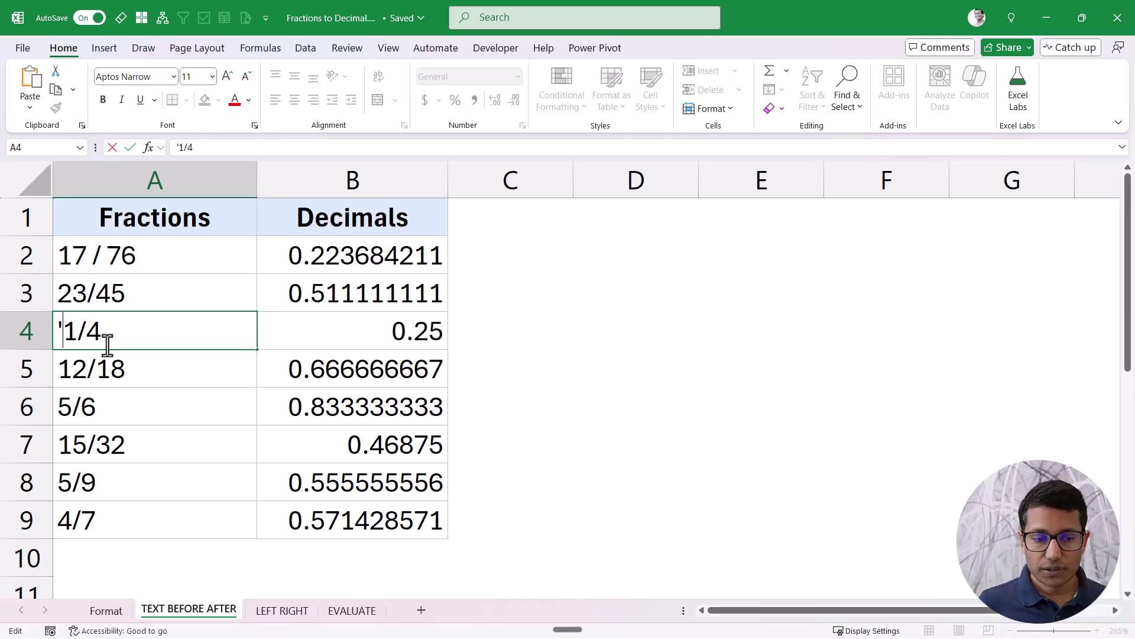
type("3")
key("Return")
left_click(107, 345)
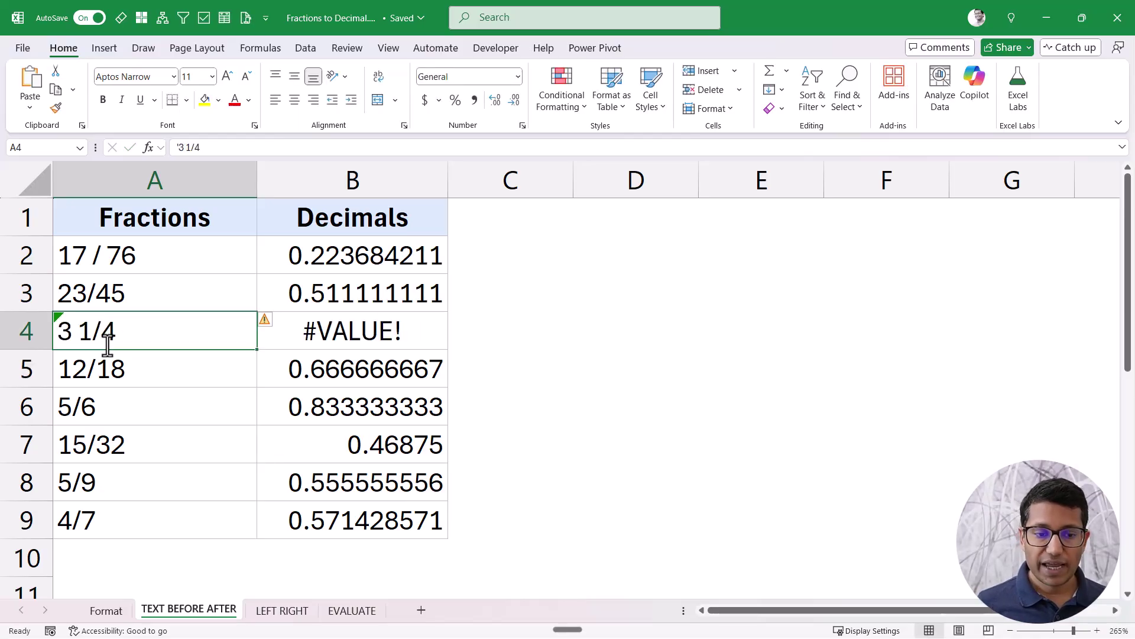
left_click(300, 331)
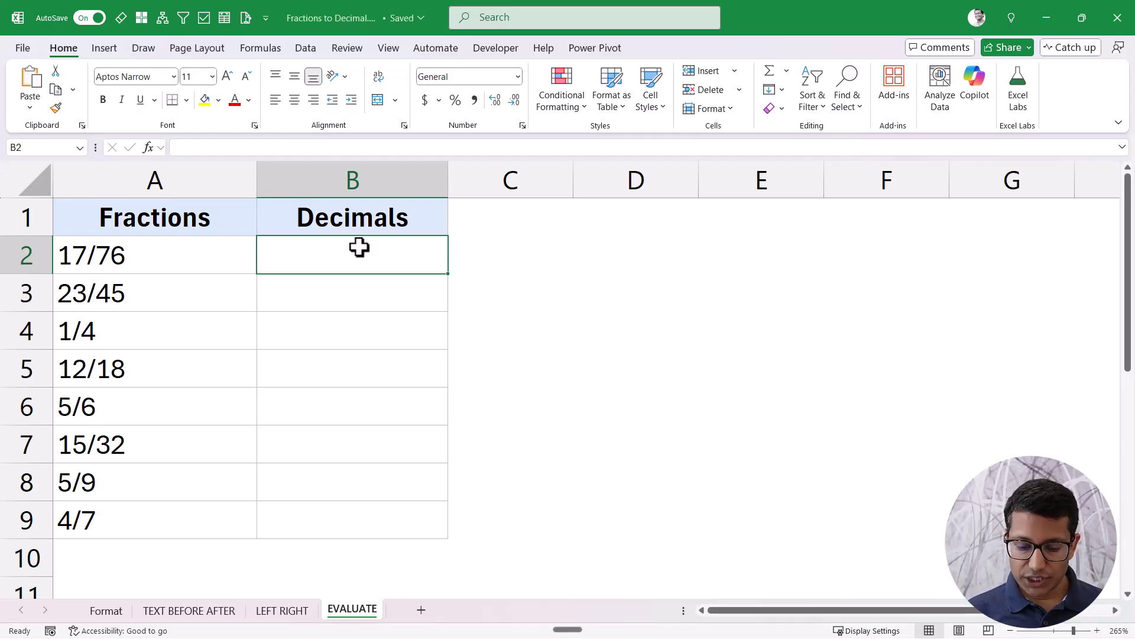
type("=eva")
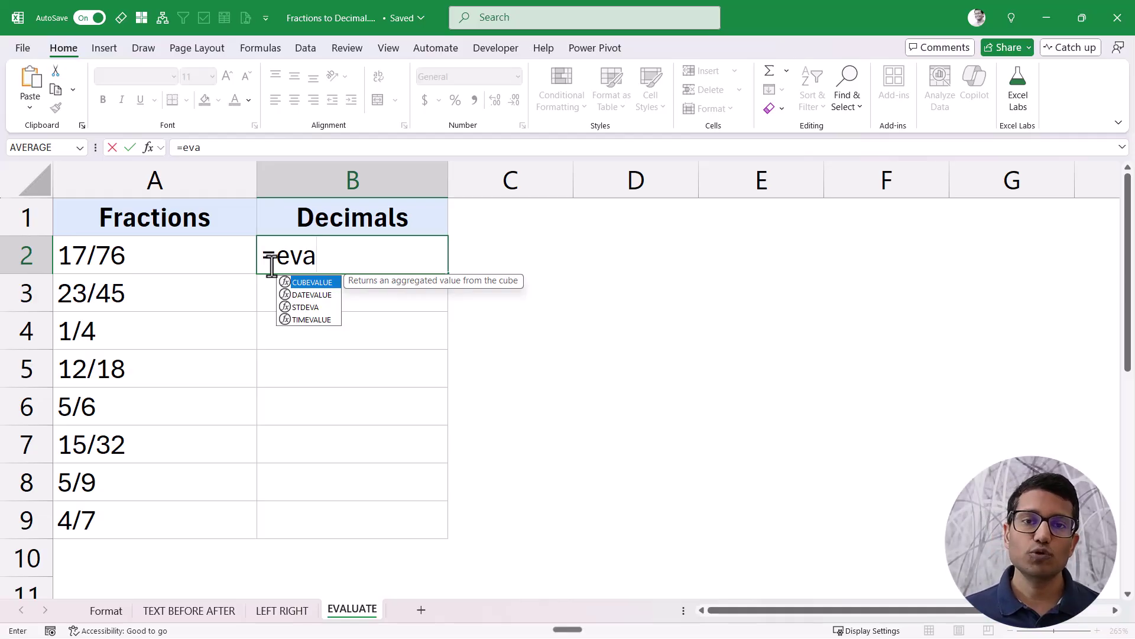
left_click_drag(277, 262, 353, 256)
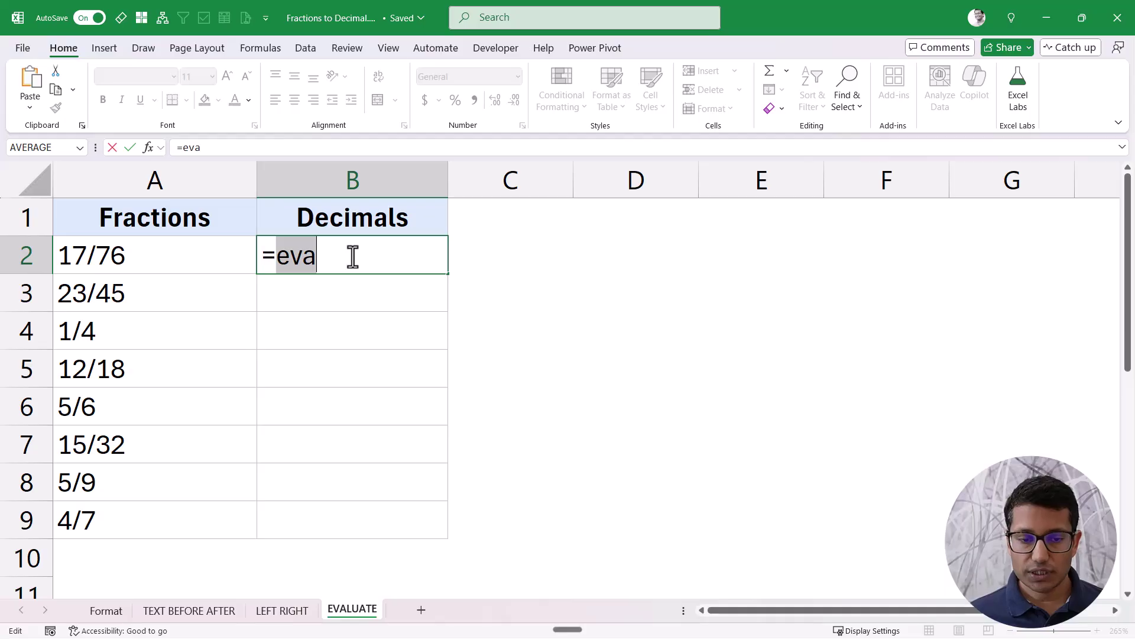
key("BackSpace")
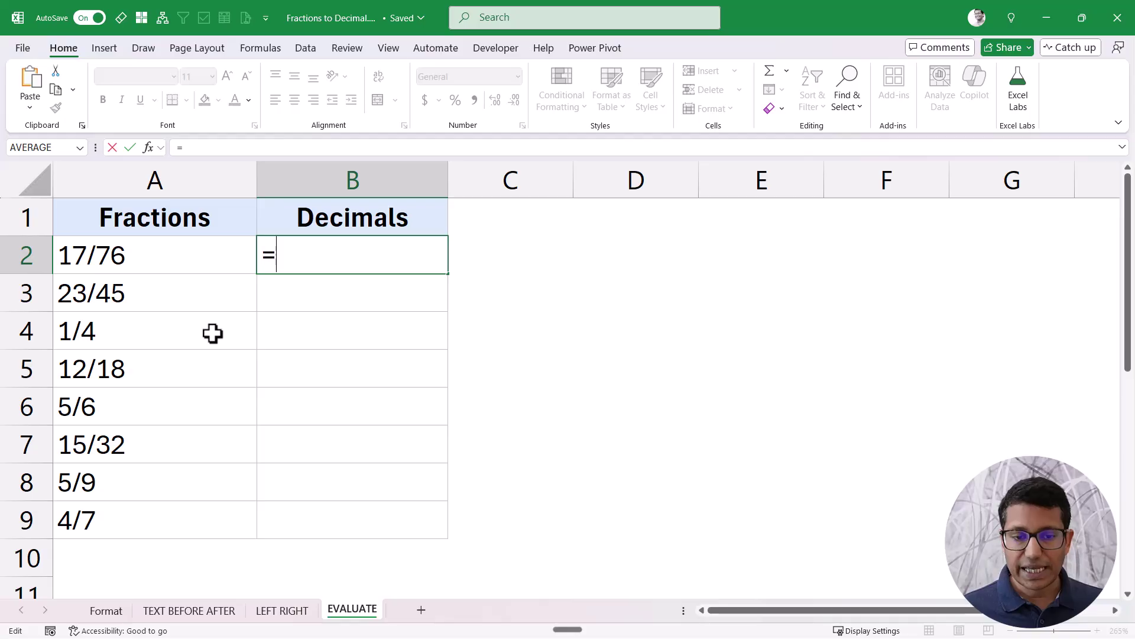
type("Addre")
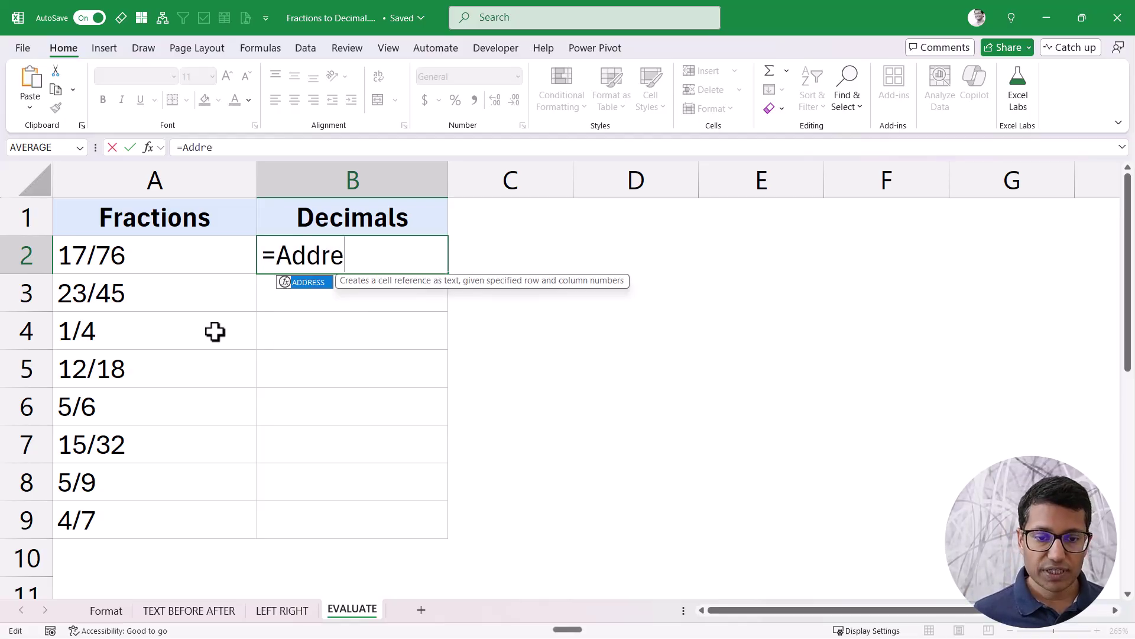
key("Tab")
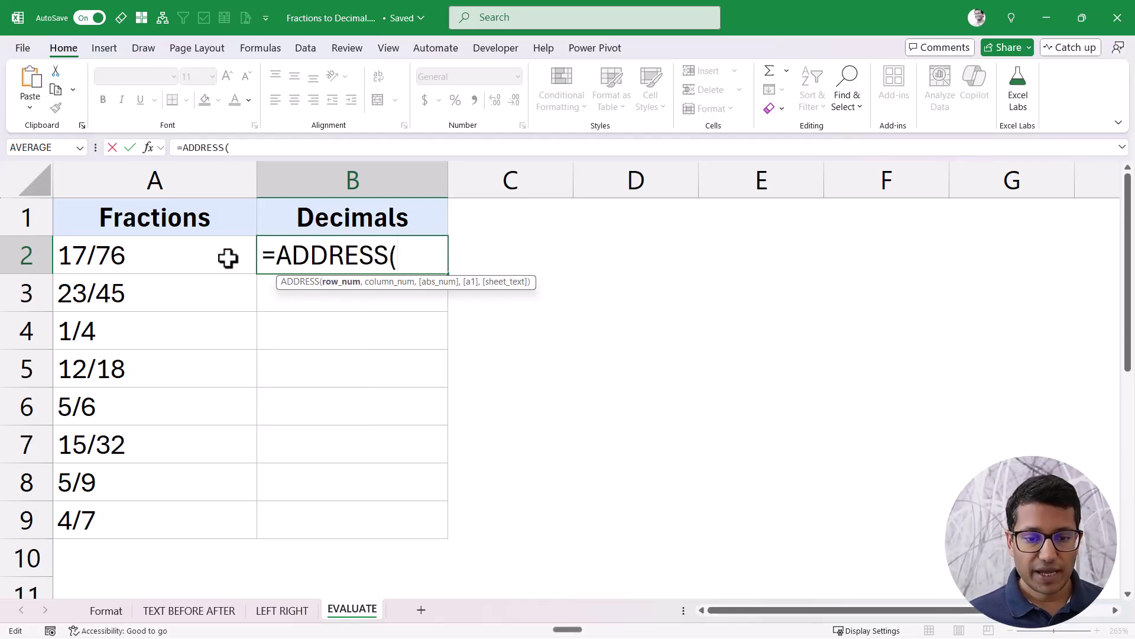
type("ROW")
key("Tab")
type("),C")
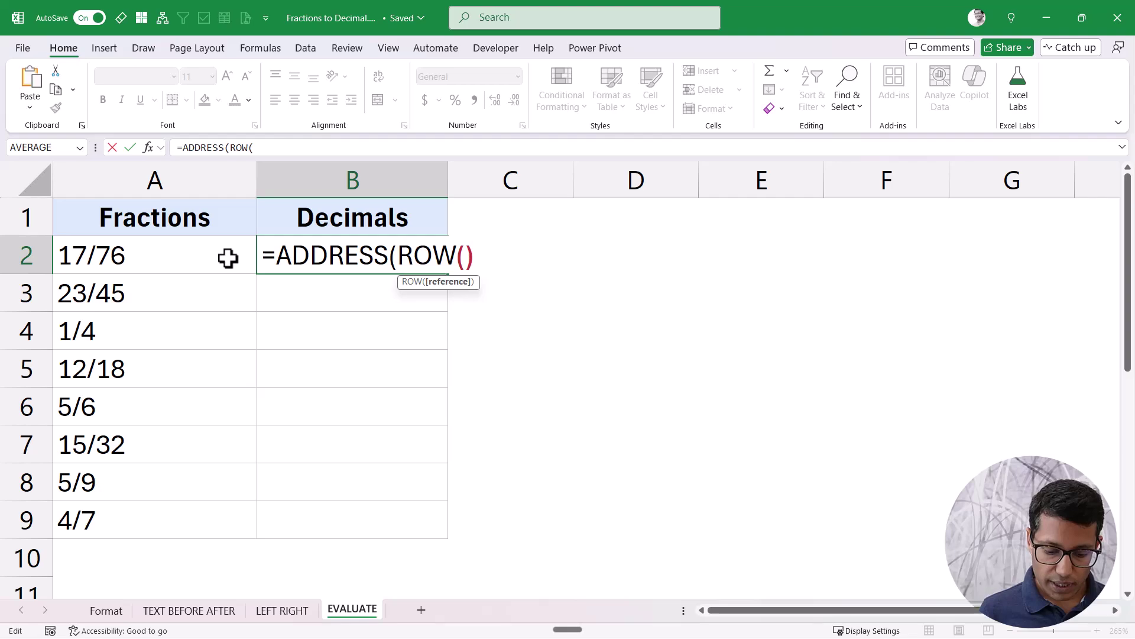
type("OLUMN")
key("Tab")
type("))")
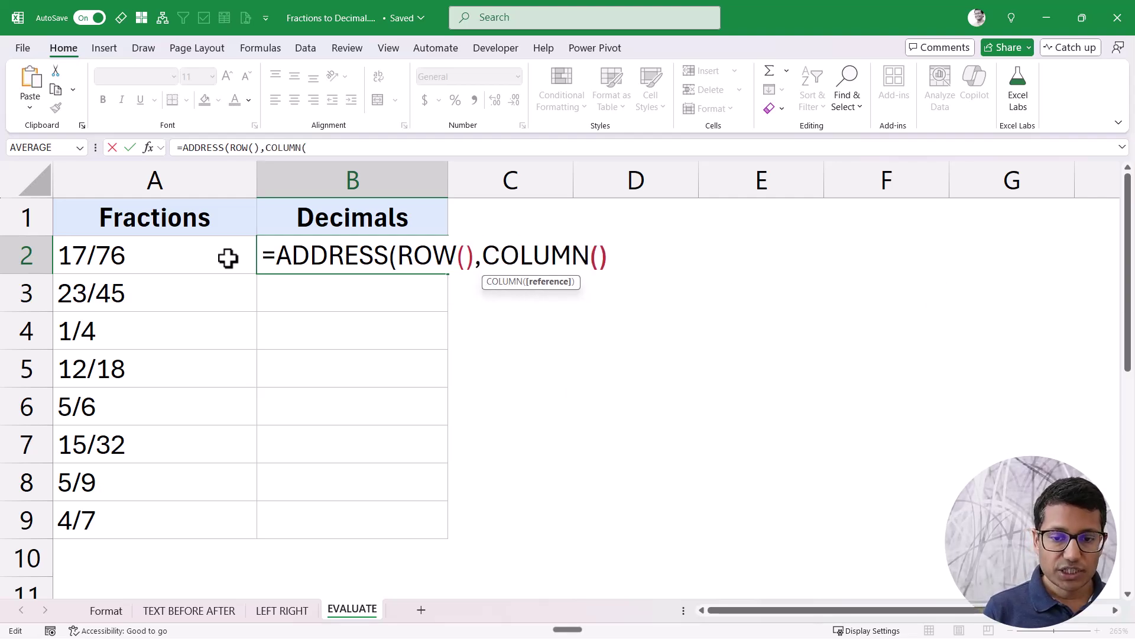
key("Return")
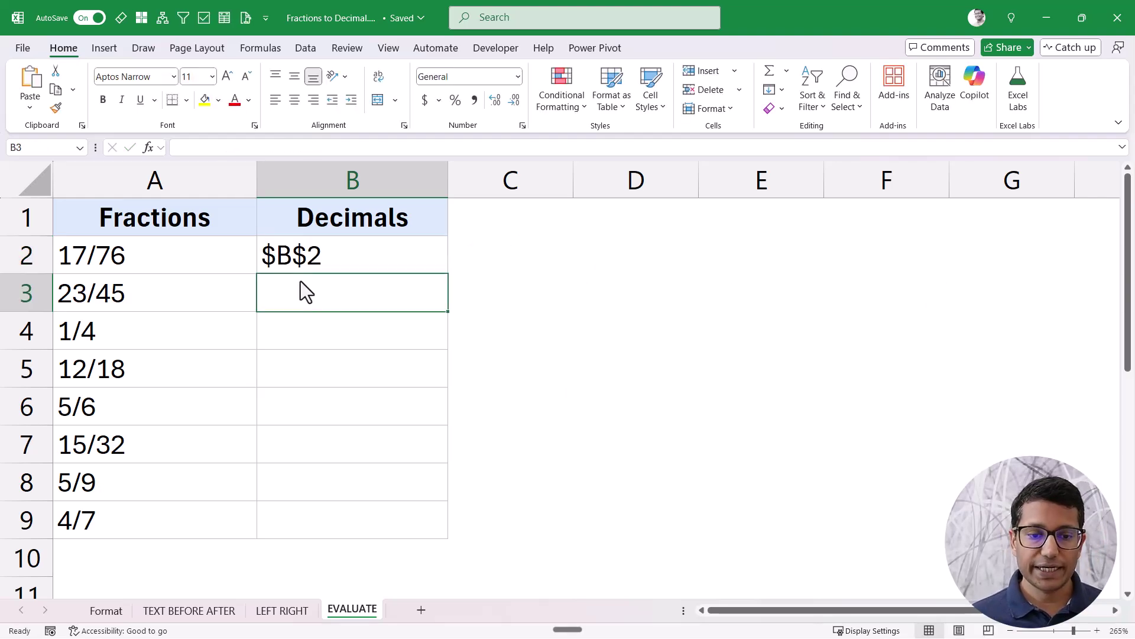
Review the existing ADDRESS formula in B2 on the EVALUATE sheet
left_click(345, 261)
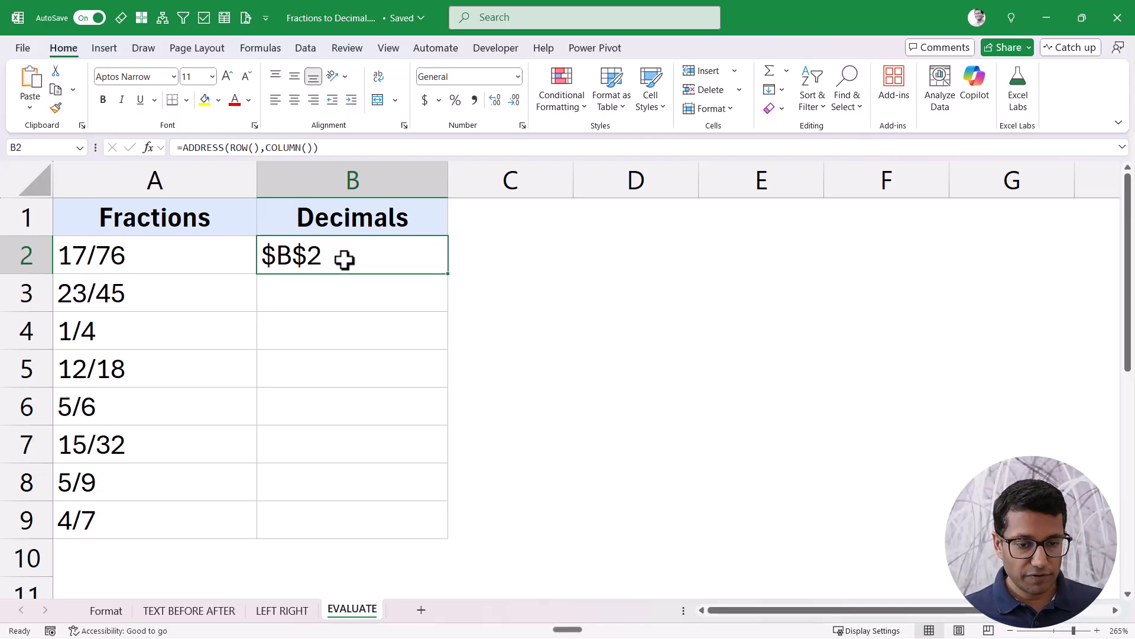
left_click(335, 286)
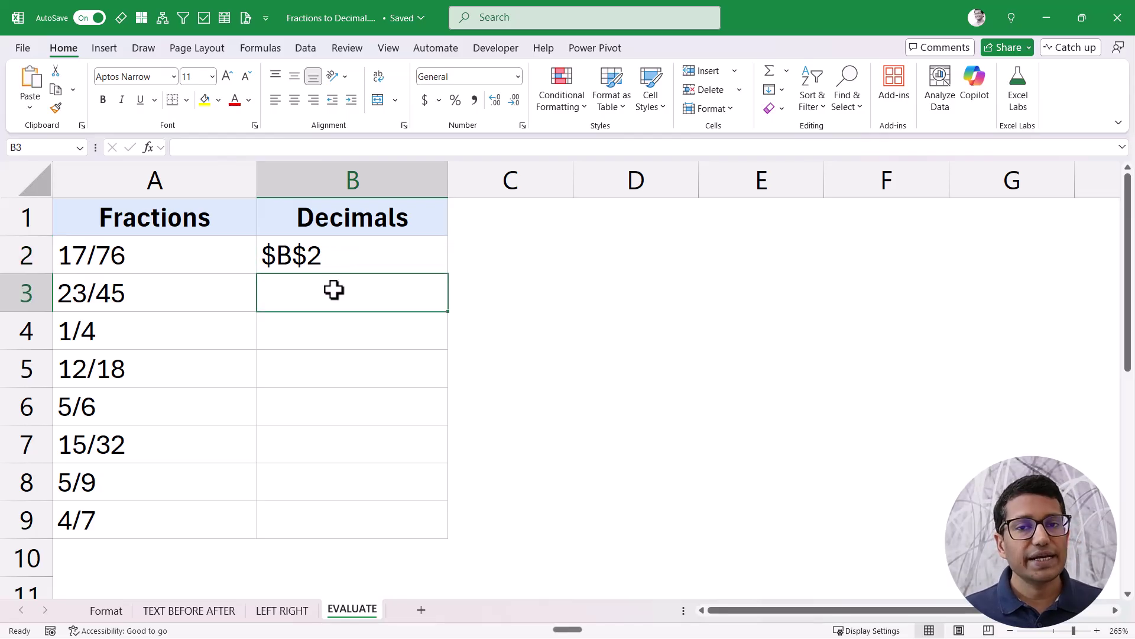
left_click(336, 255)
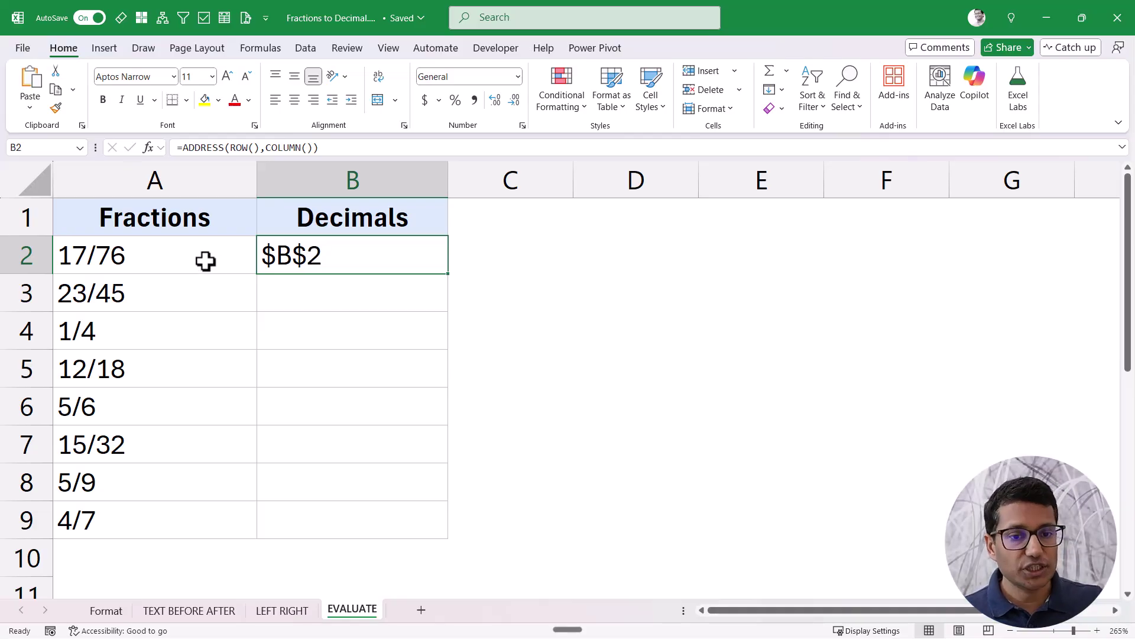
double_click(341, 255)
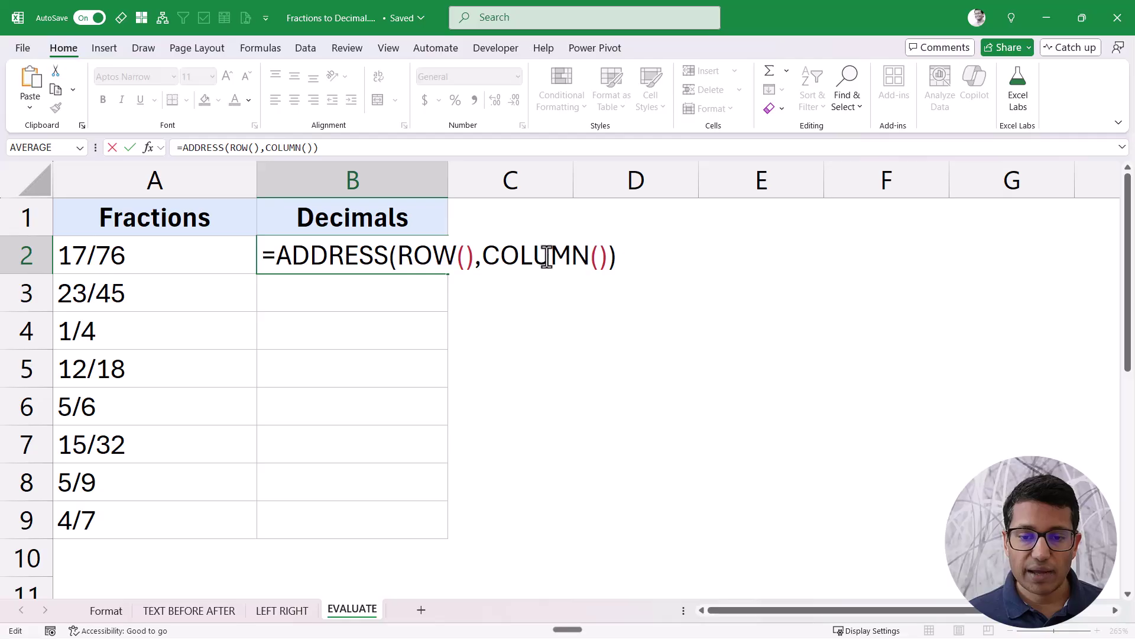
left_click(611, 255)
key("Return")
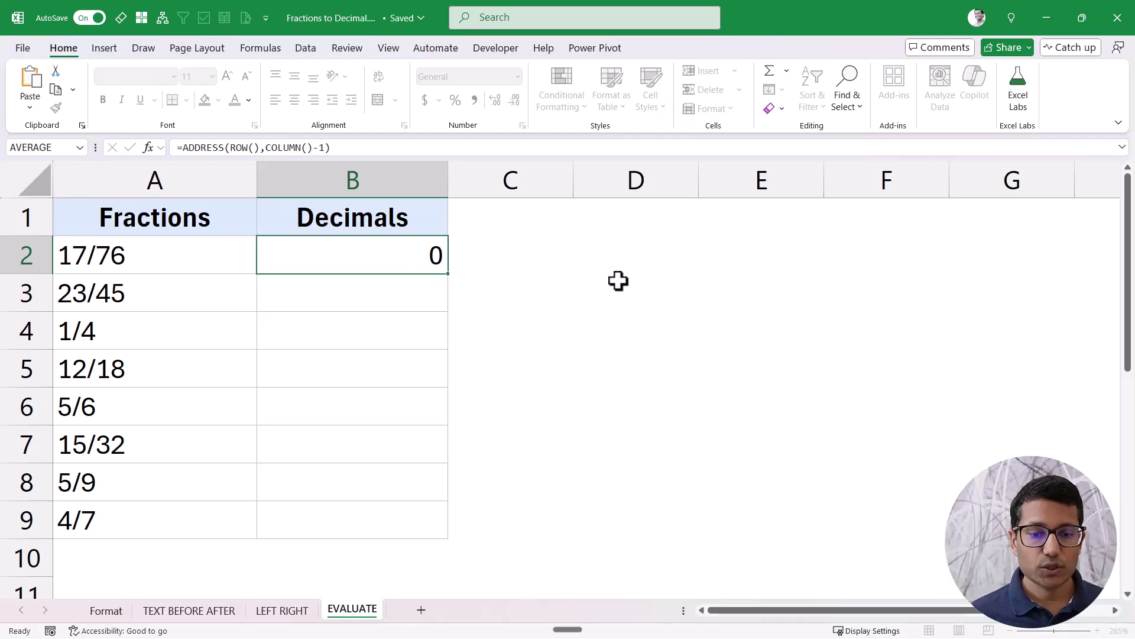
left_click(389, 255)
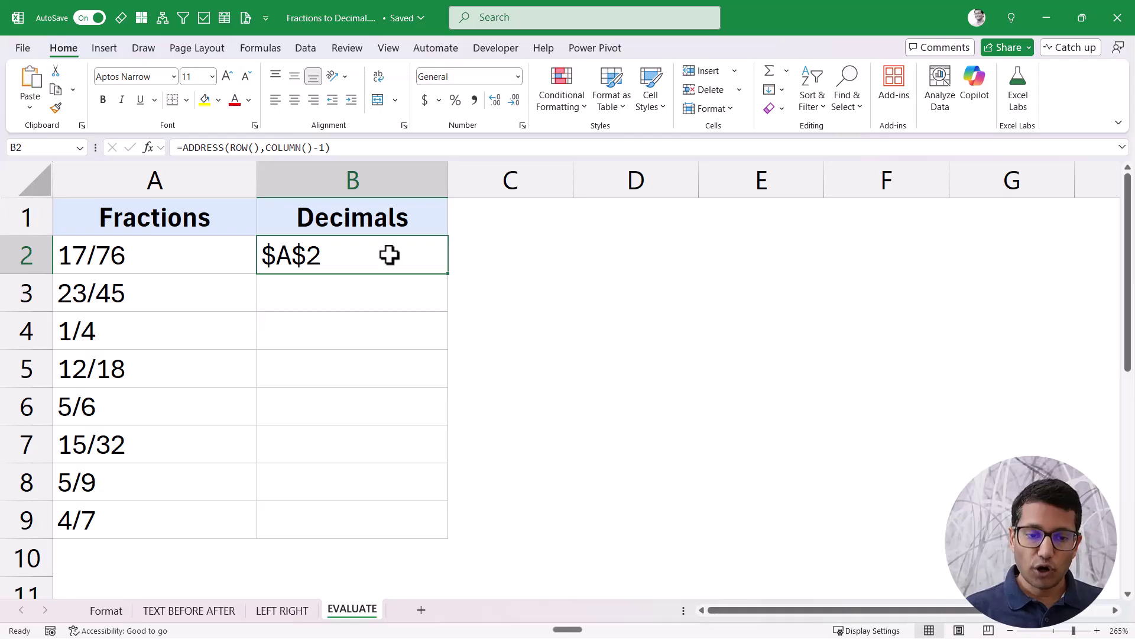
Wrap B2's formula in INDIRECT( ) so it returns A2's text 17/76
double_click(389, 255)
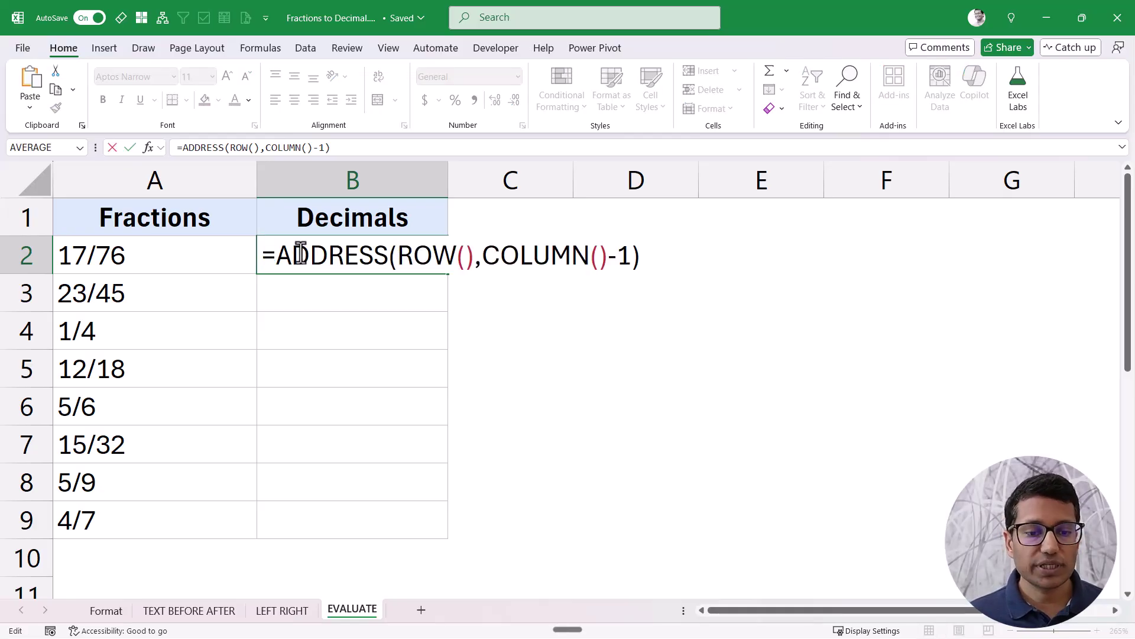
left_click(274, 255)
type("INDIRECT(")
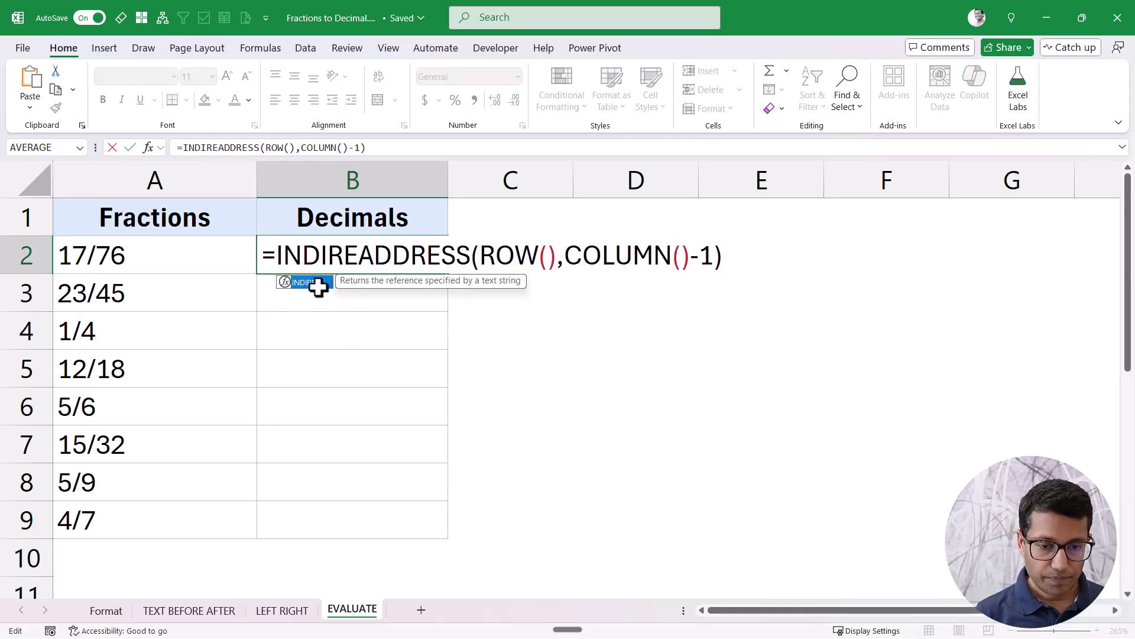
left_click(764, 260)
type(")")
key("ctrl+Return")
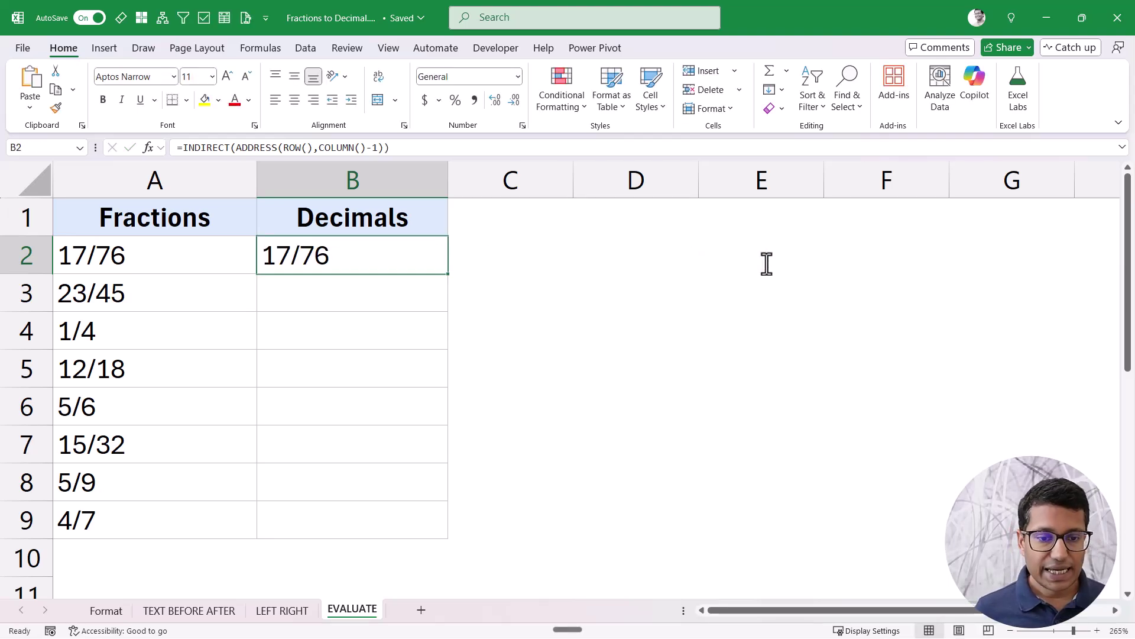
Wrap B2's formula in EVALUATE( ) and copy the full formula text
double_click(316, 267)
left_click_drag(276, 260, 790, 256)
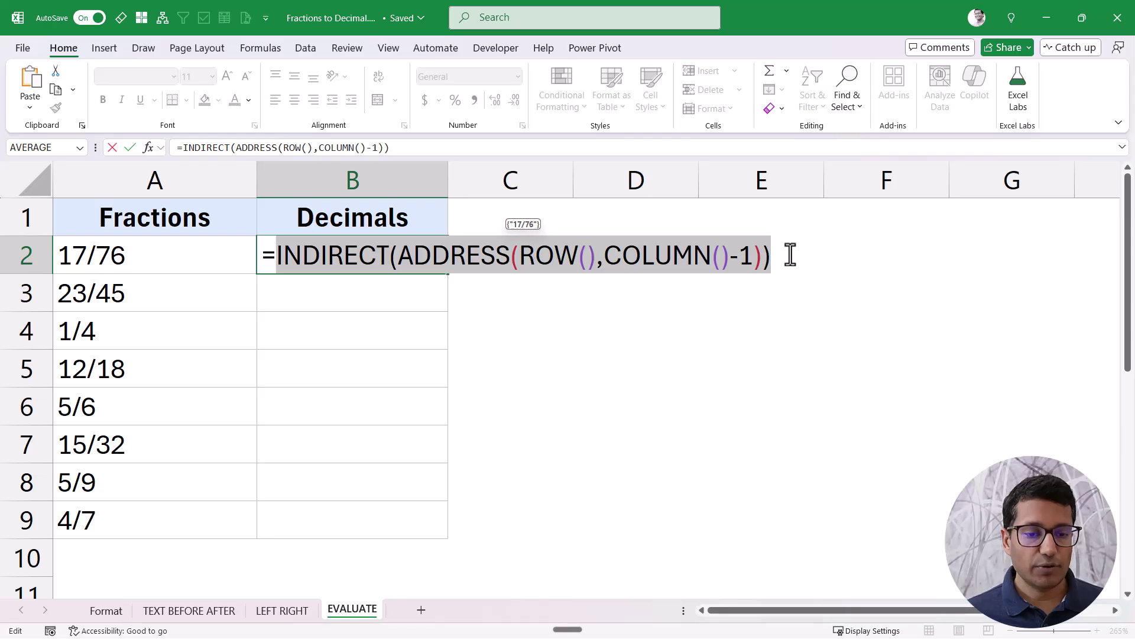
left_click(271, 254)
type("EVALUA")
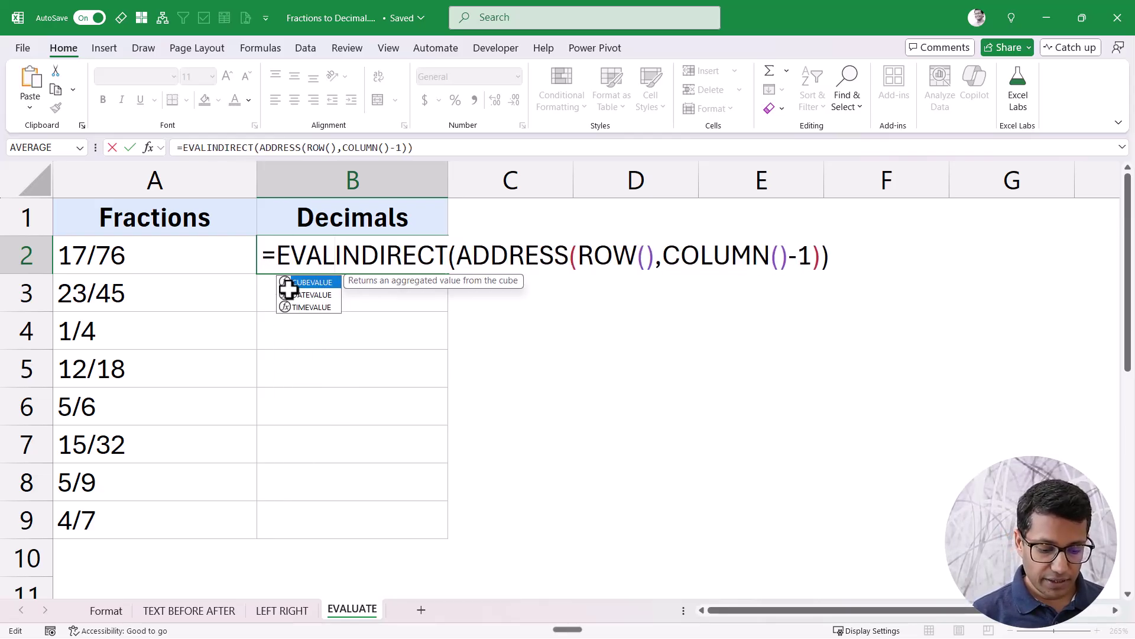
type("TE(")
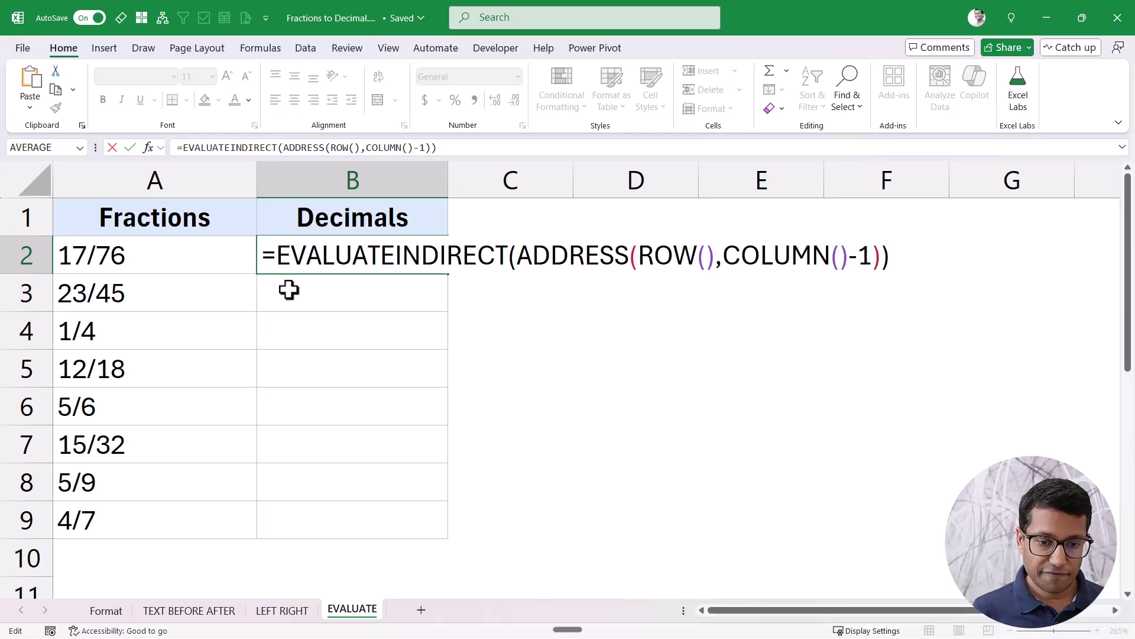
left_click(908, 256)
type(")")
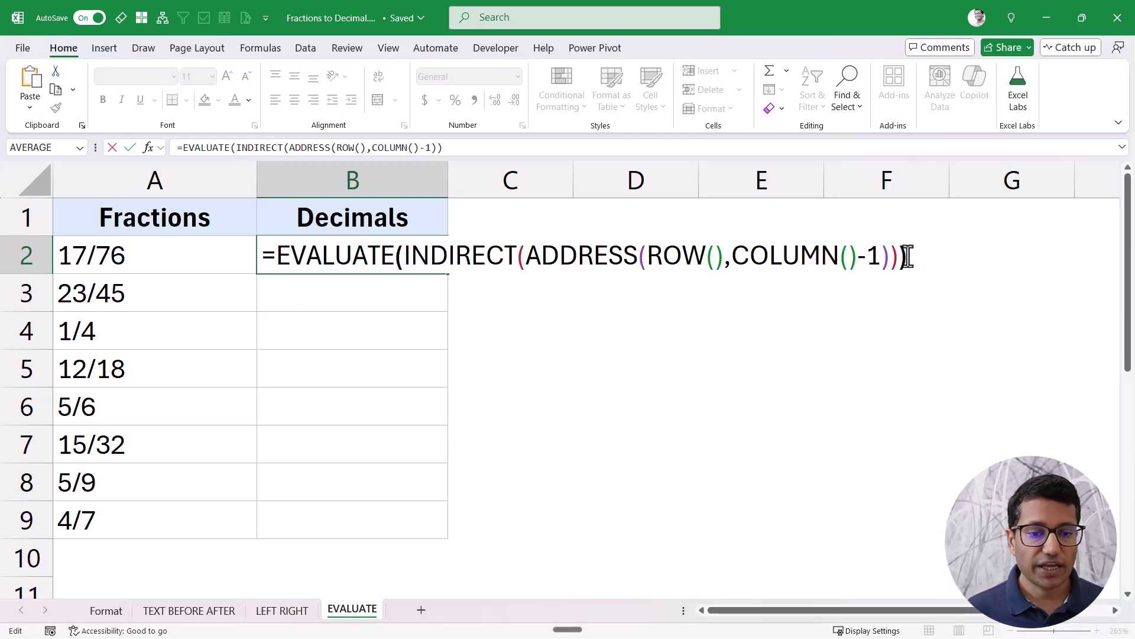
left_click_drag(262, 256, 948, 241)
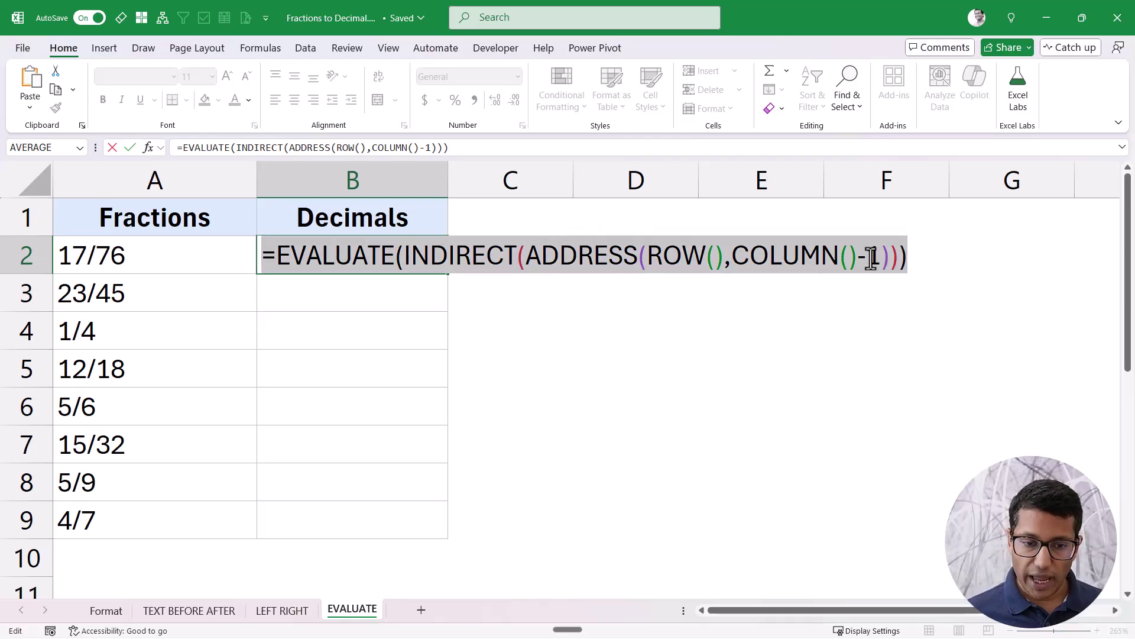
Try to commit the EVALUATE formula, dismiss the invalid-function error, and clear B2
key("Return")
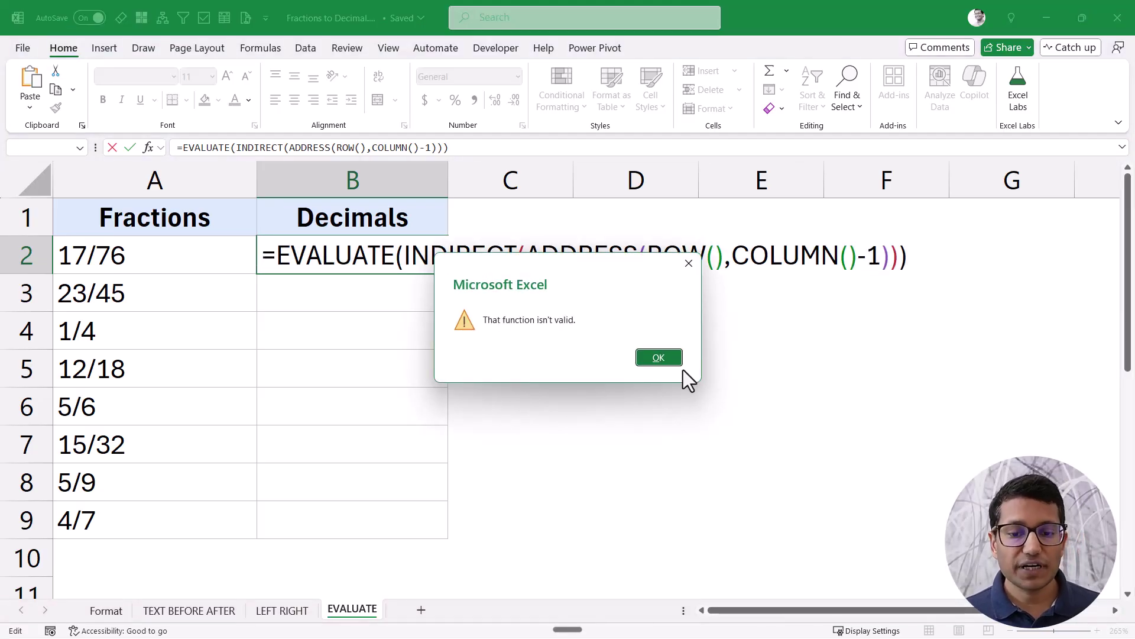
left_click(653, 361)
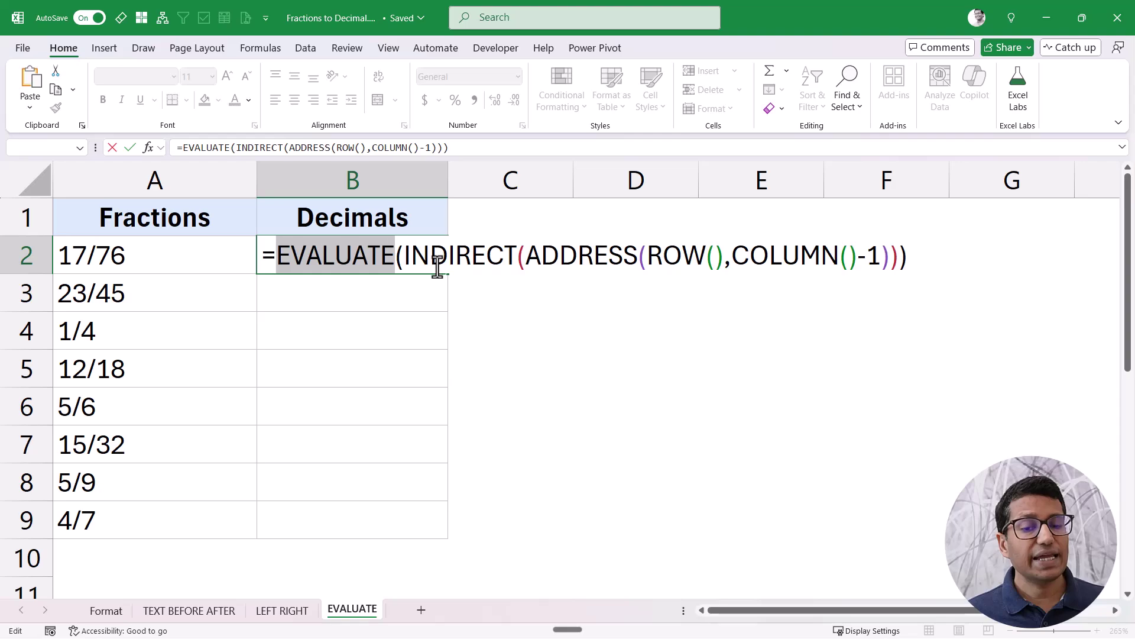
key("Escape")
key("Delete")
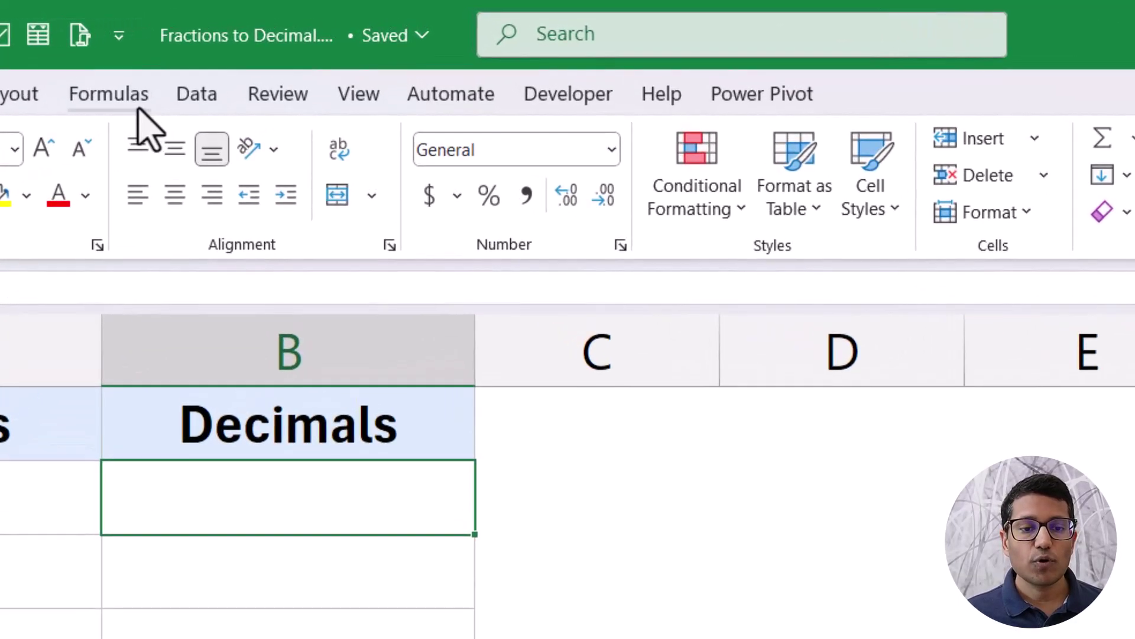
Define the name FTD referring to =EVALUATE(INDIRECT(ADDRESS(ROW(),COLUMN()-1)))
left_click(274, 52)
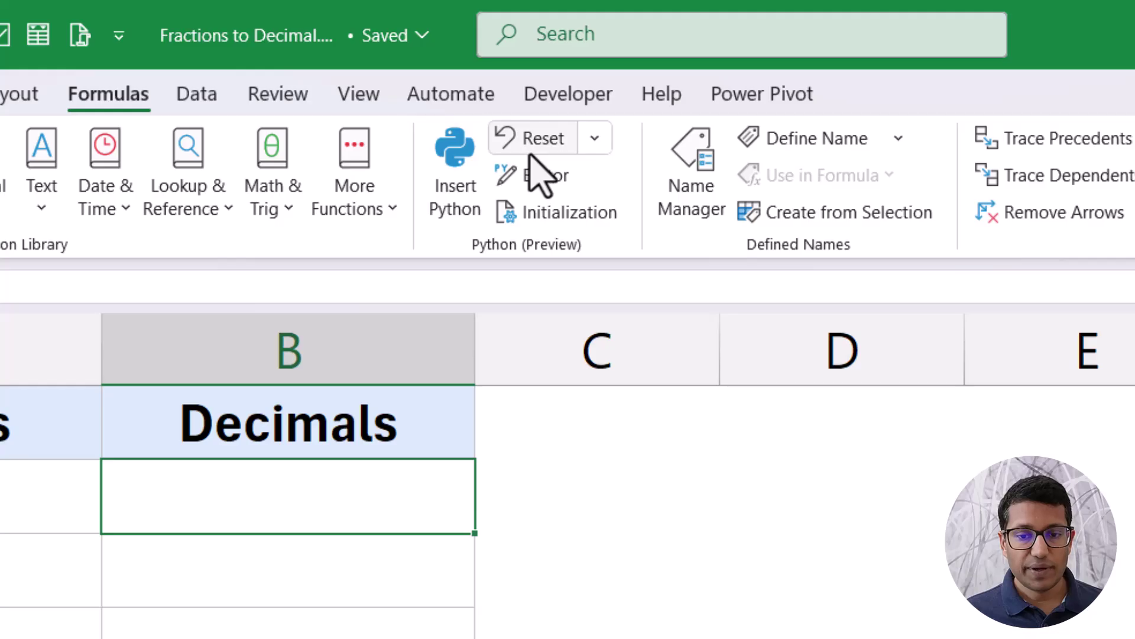
left_click(792, 138)
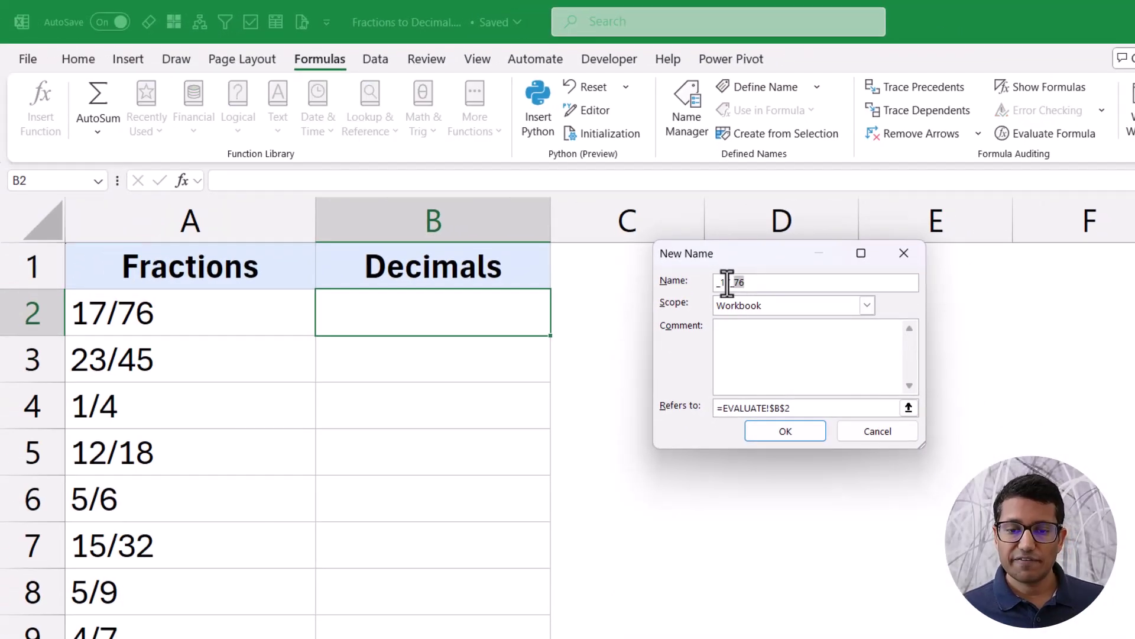
type("FTD")
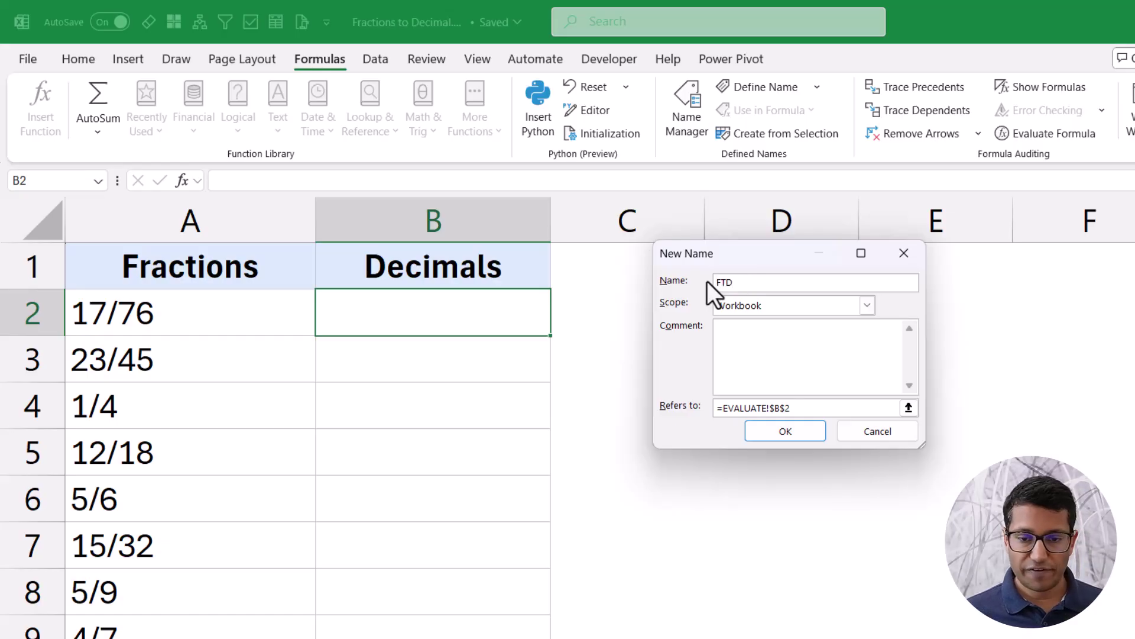
left_click(793, 408)
key("ctrl+a")
key("ctrl+v")
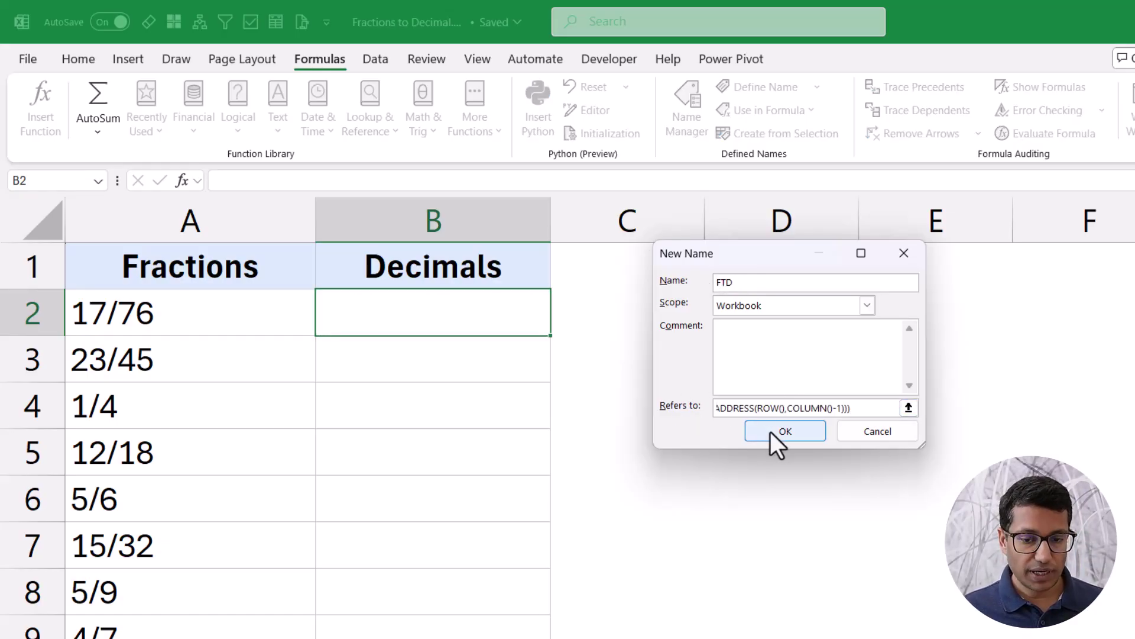
left_click(771, 432)
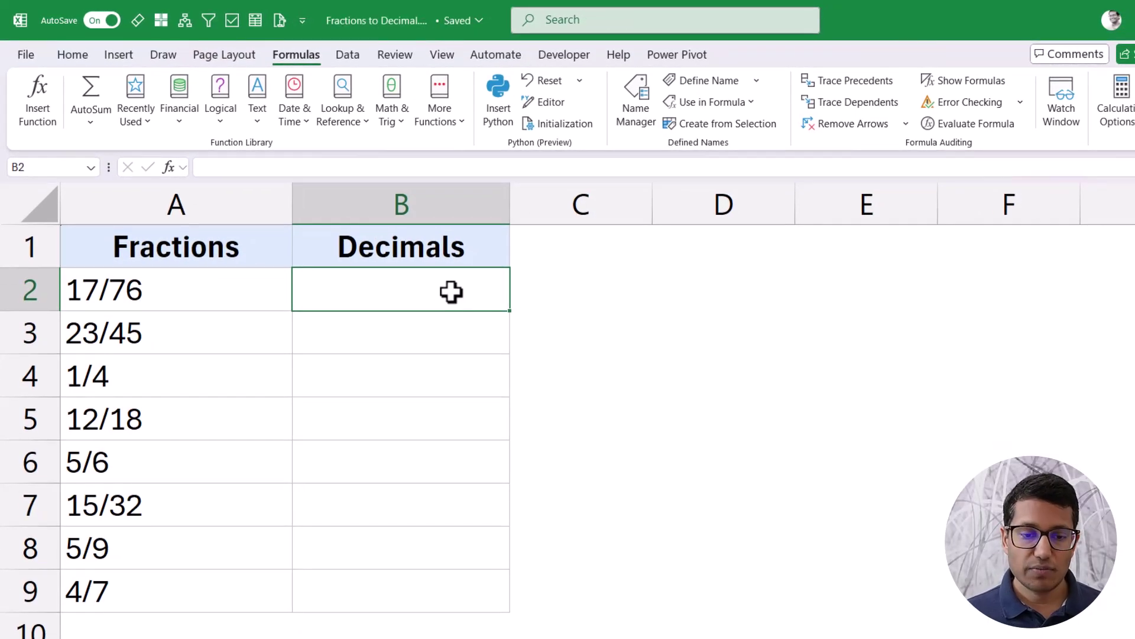
Enter =FTD in B2 and fill it down to B8, showing decimals like 0.223684211 and 0.25
type("=")
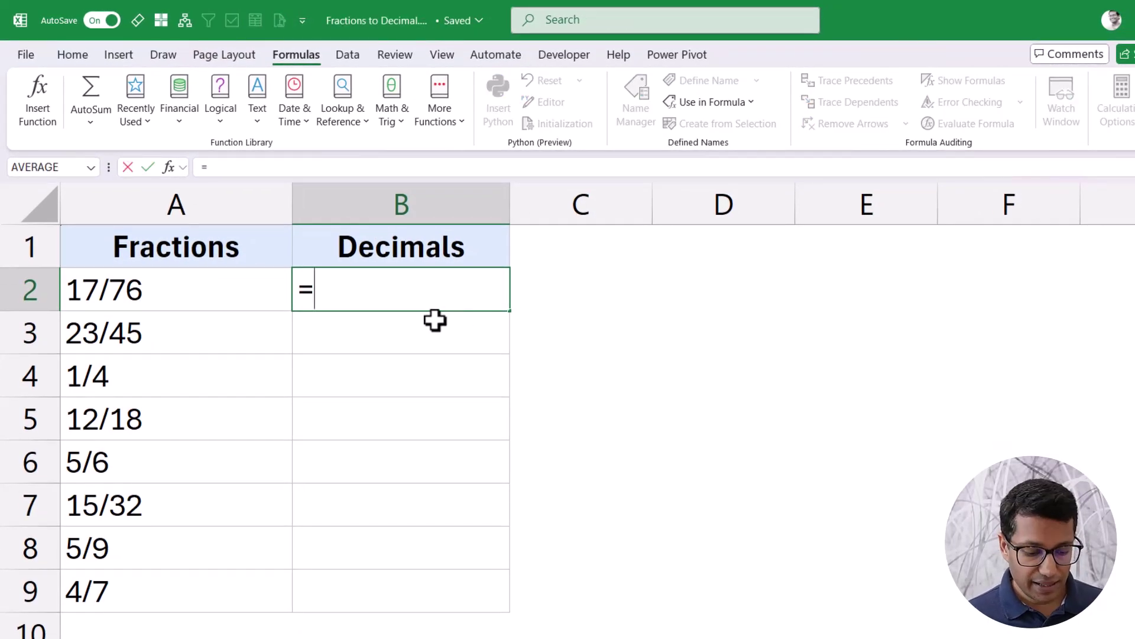
type("fd")
key("BackSpace")
type("t")
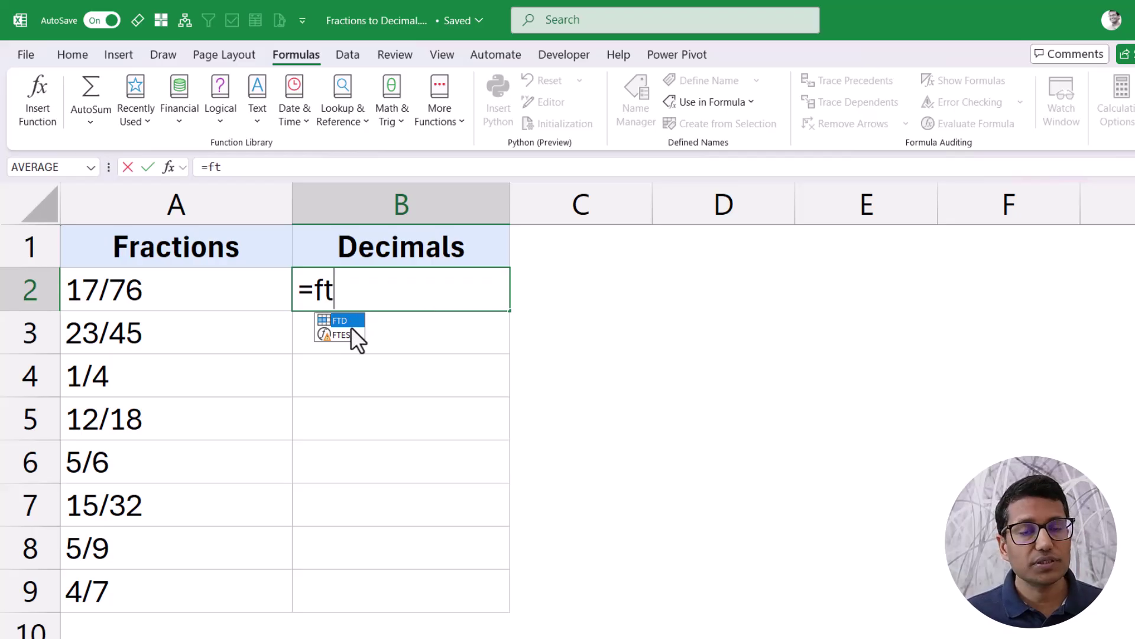
key("Tab")
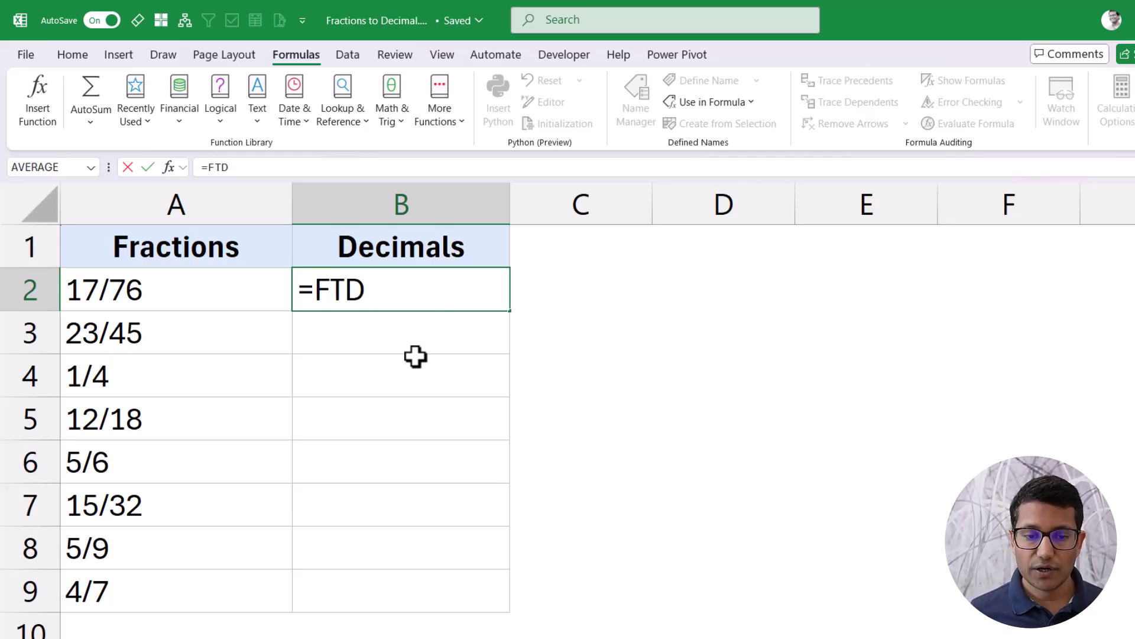
key("Return")
key("Up")
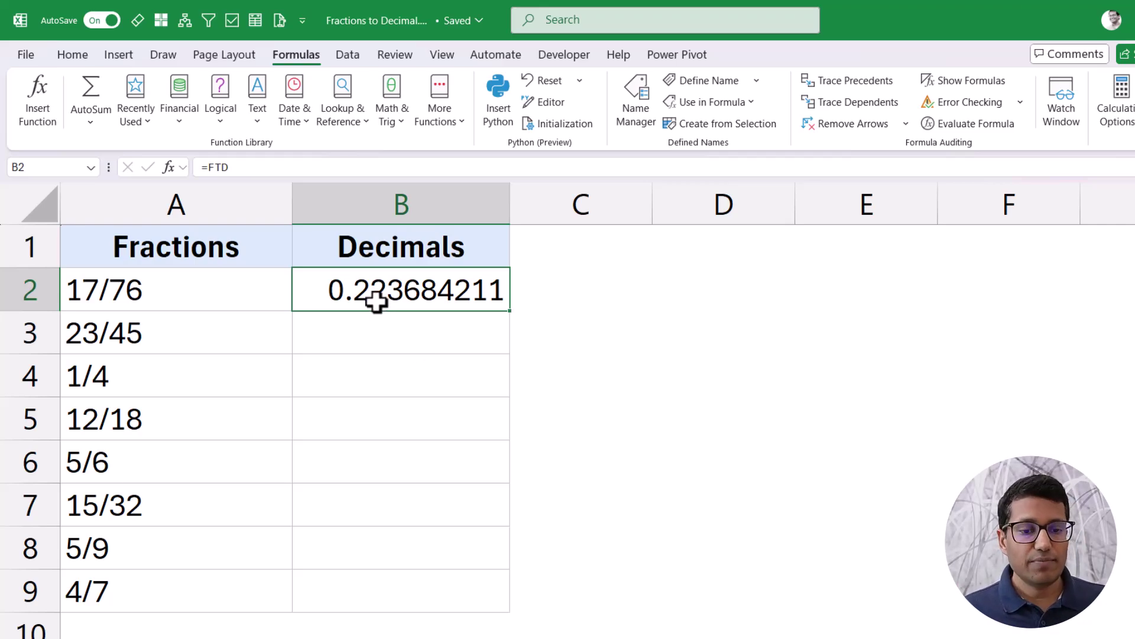
left_click(221, 291)
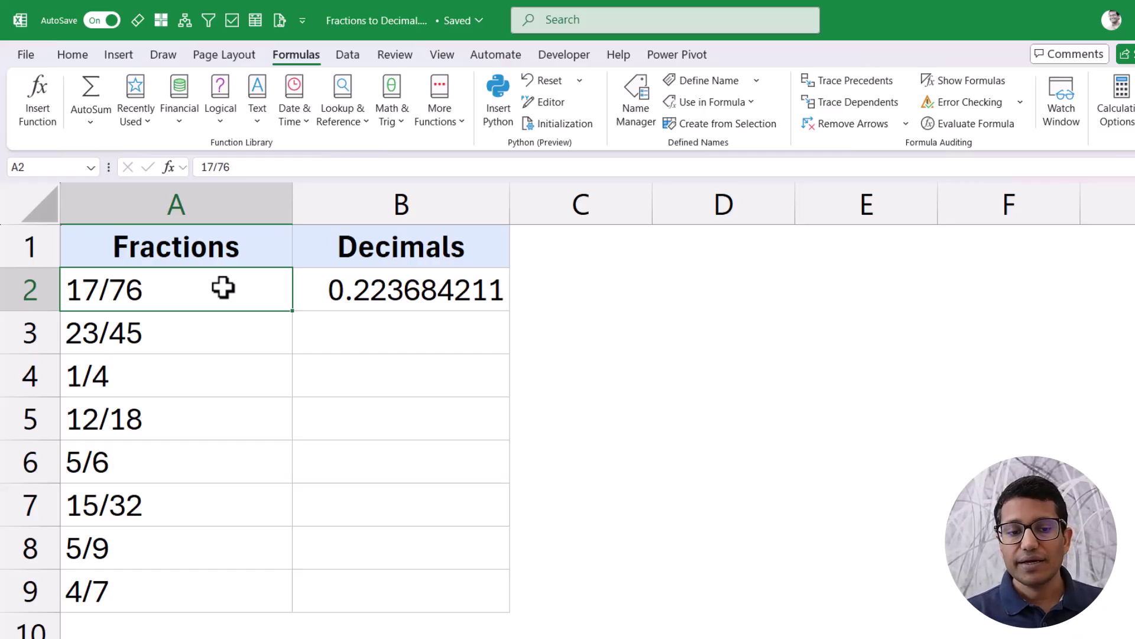
left_click(399, 295)
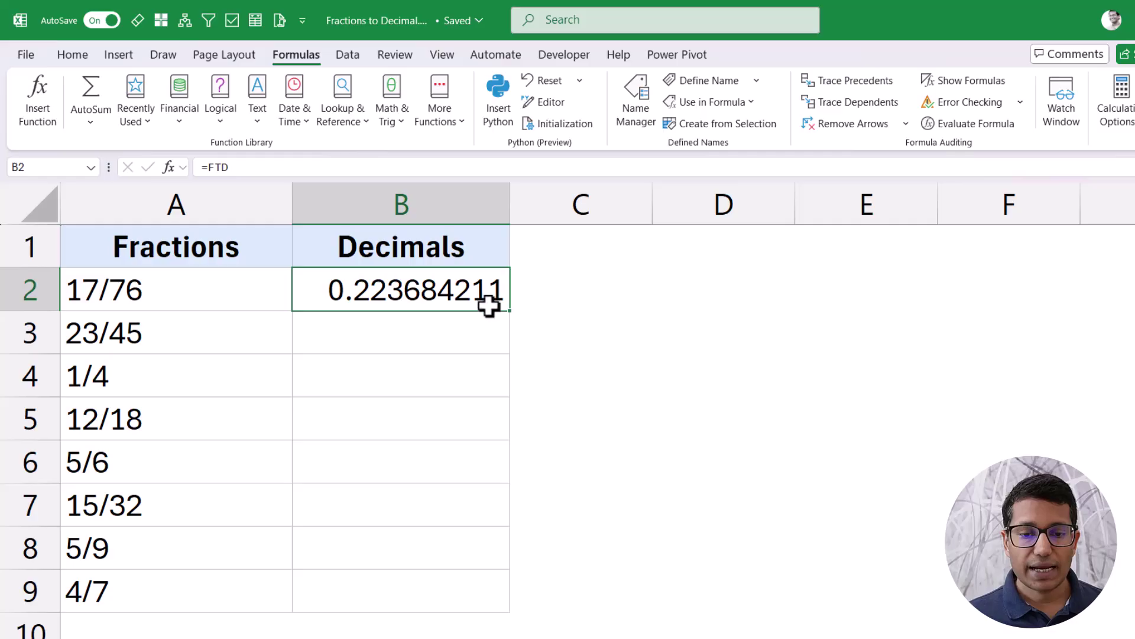
left_click_drag(510, 313, 505, 593)
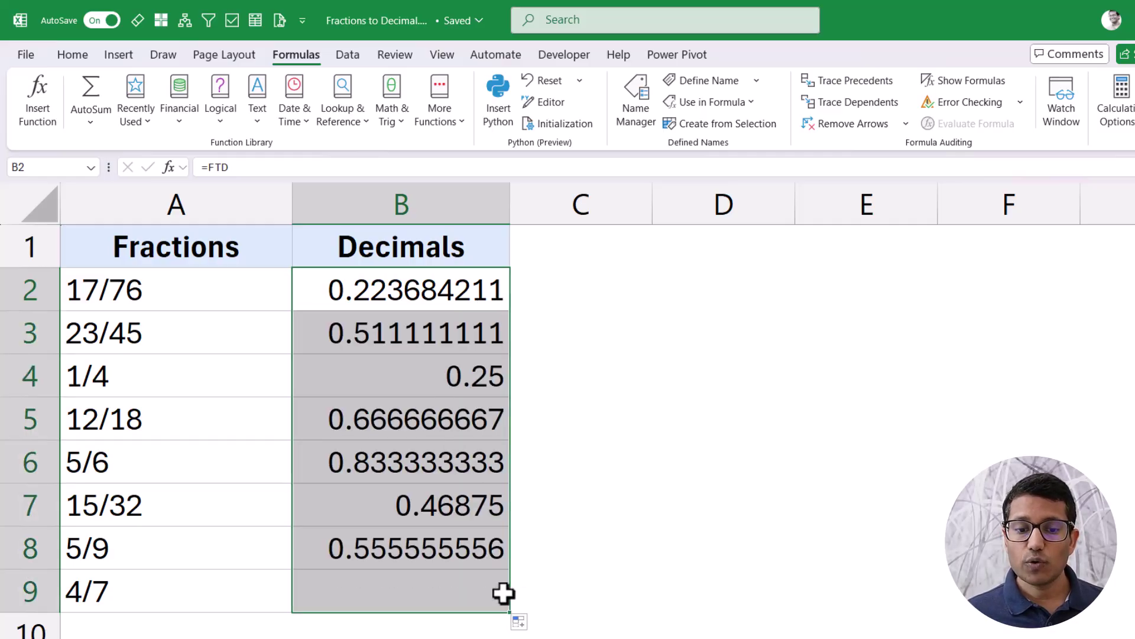
Change A4 from 1/4 to 3 1/4 so B4's FTD result becomes 3.25
double_click(228, 380)
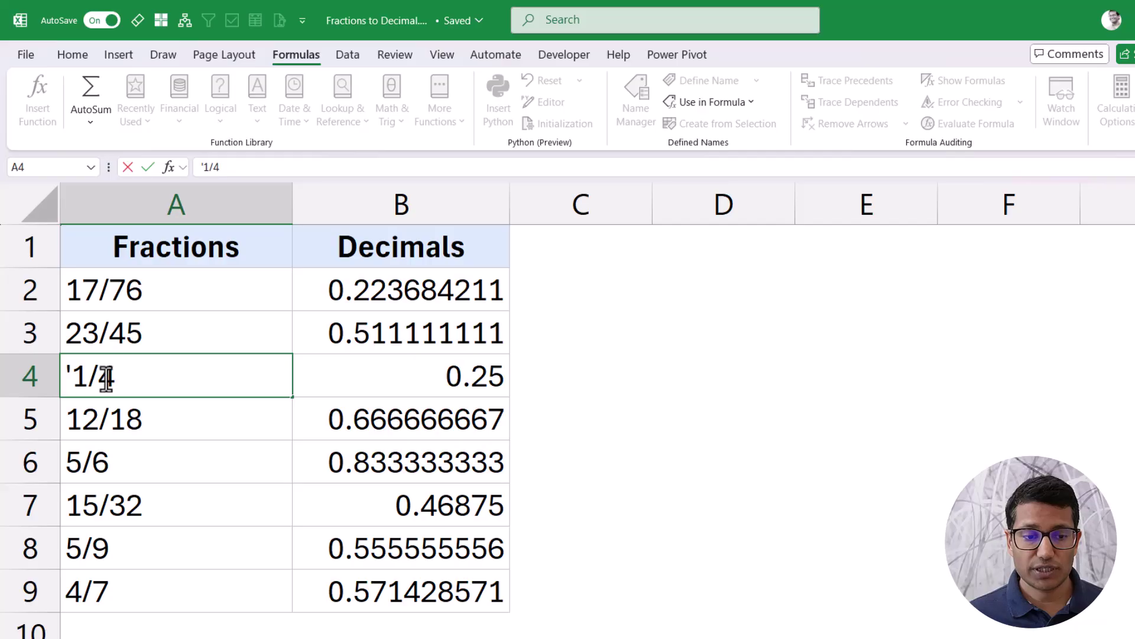
left_click(74, 377)
type("3")
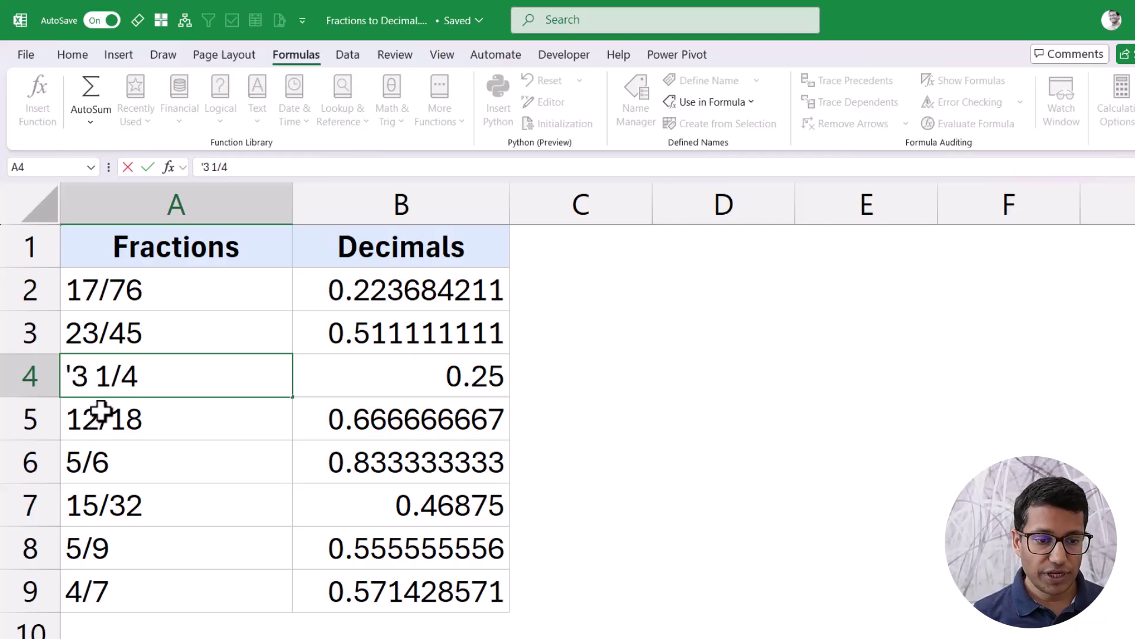
key("ctrl+Return")
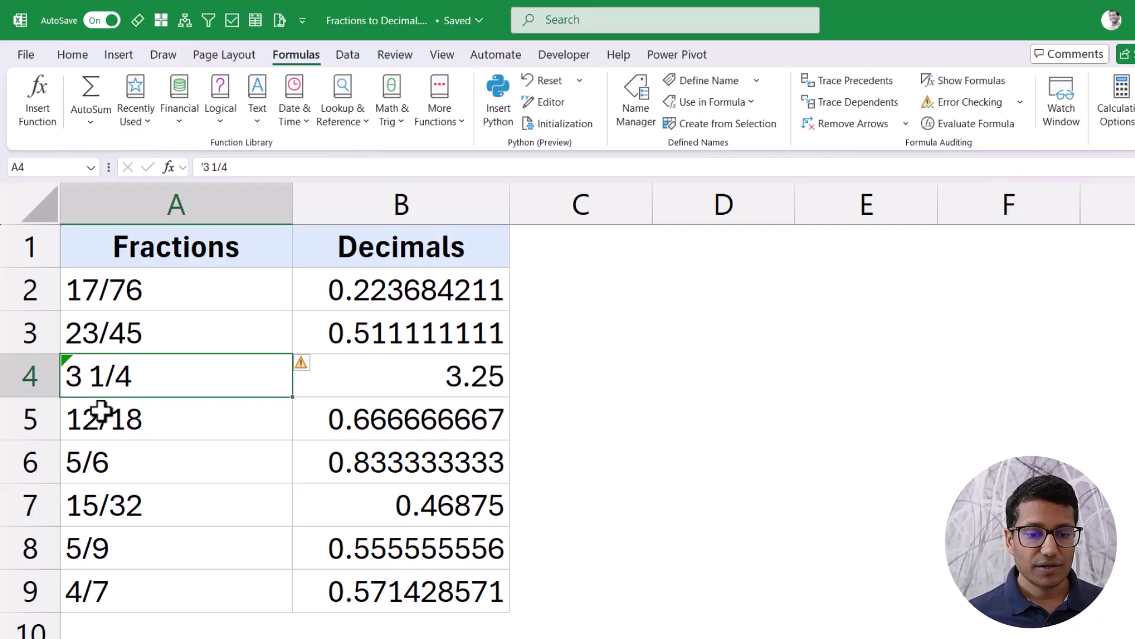
left_click(365, 377)
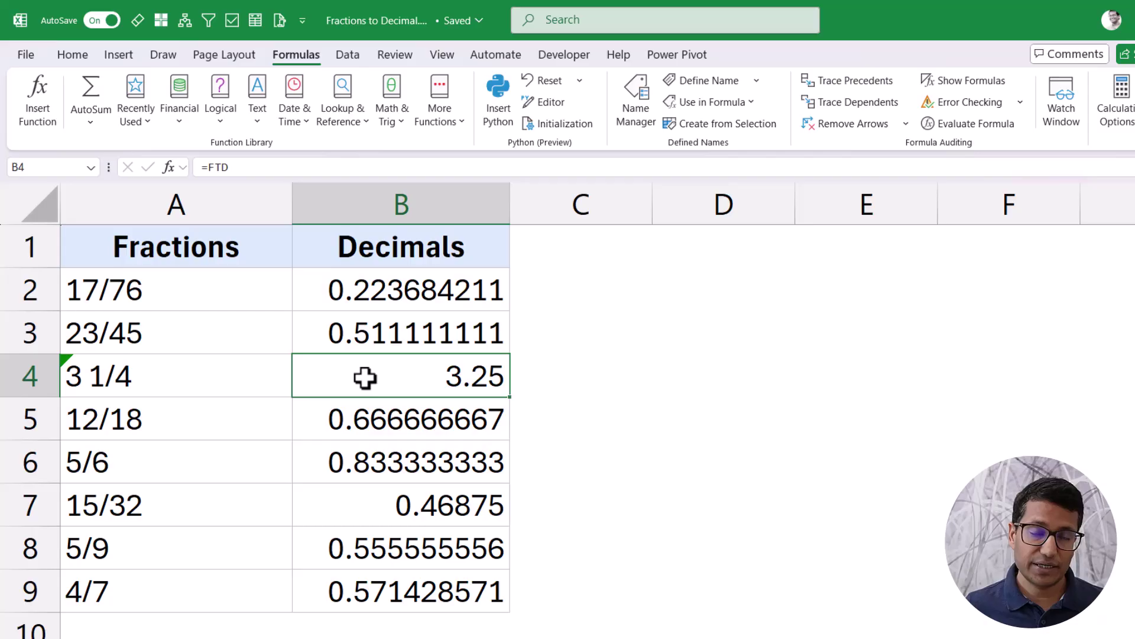